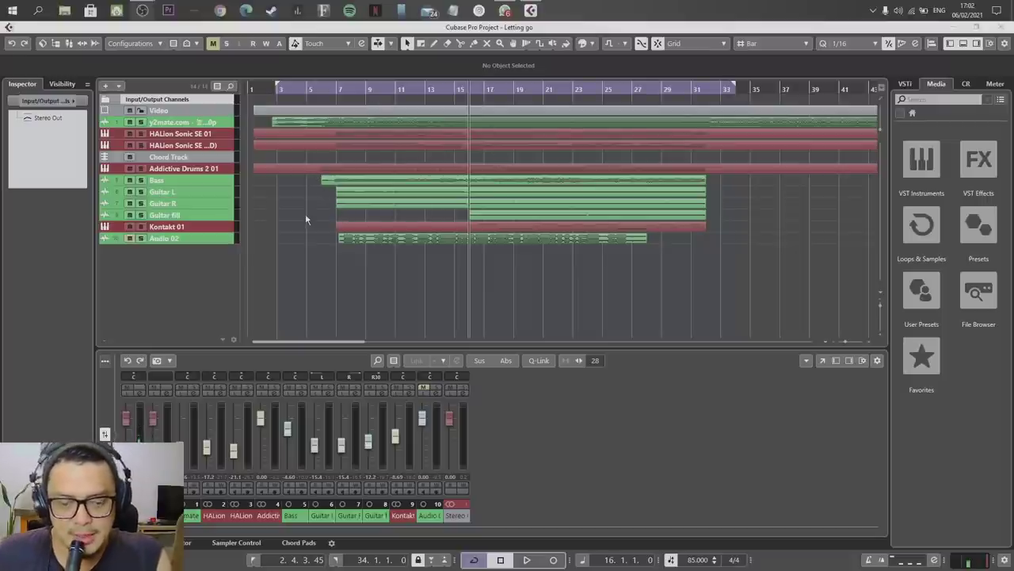
Step: Solo the reference audio track (y2mate.com) and play it from bar 3
left_click(408, 307)
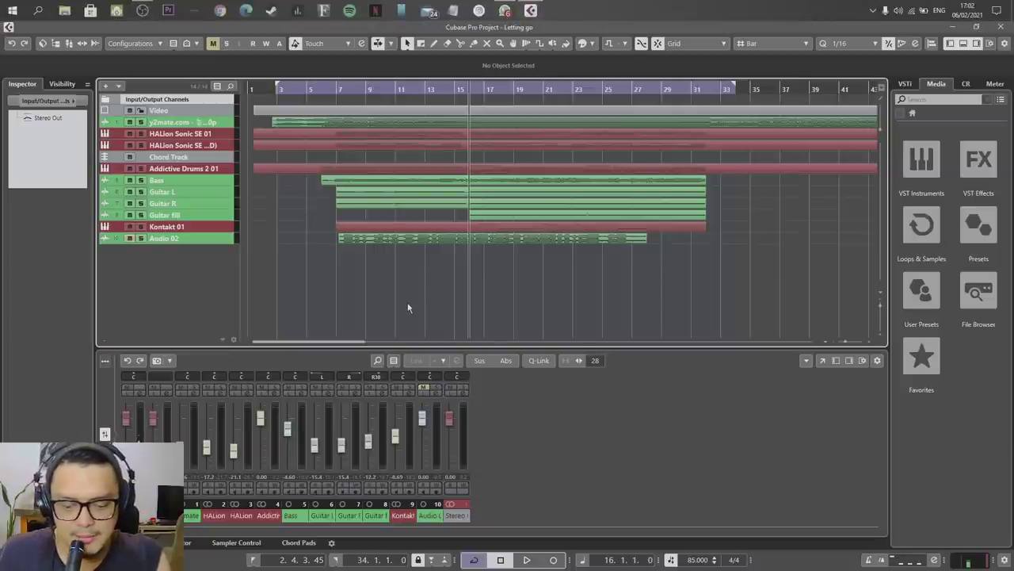
key("g")
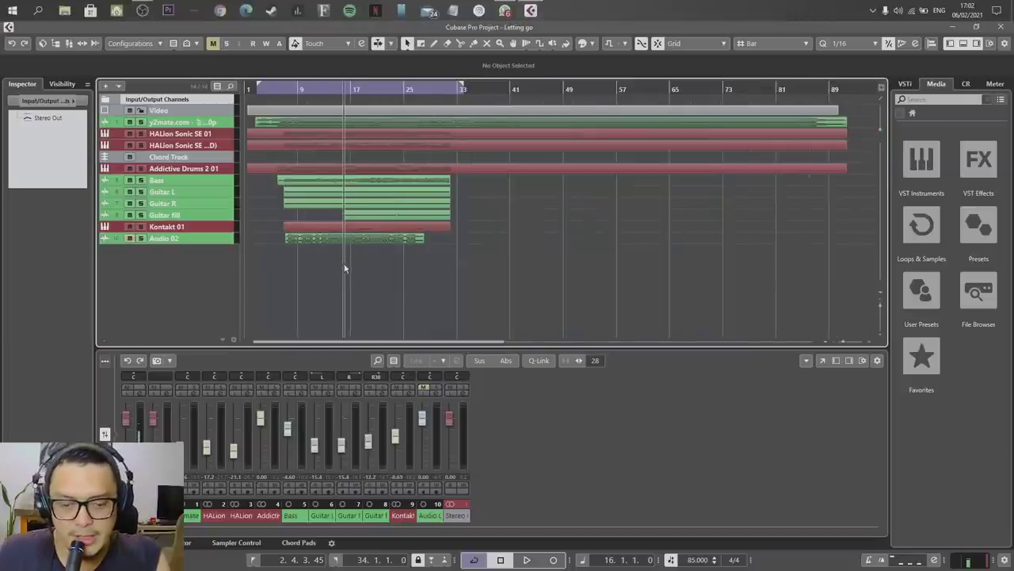
key("h")
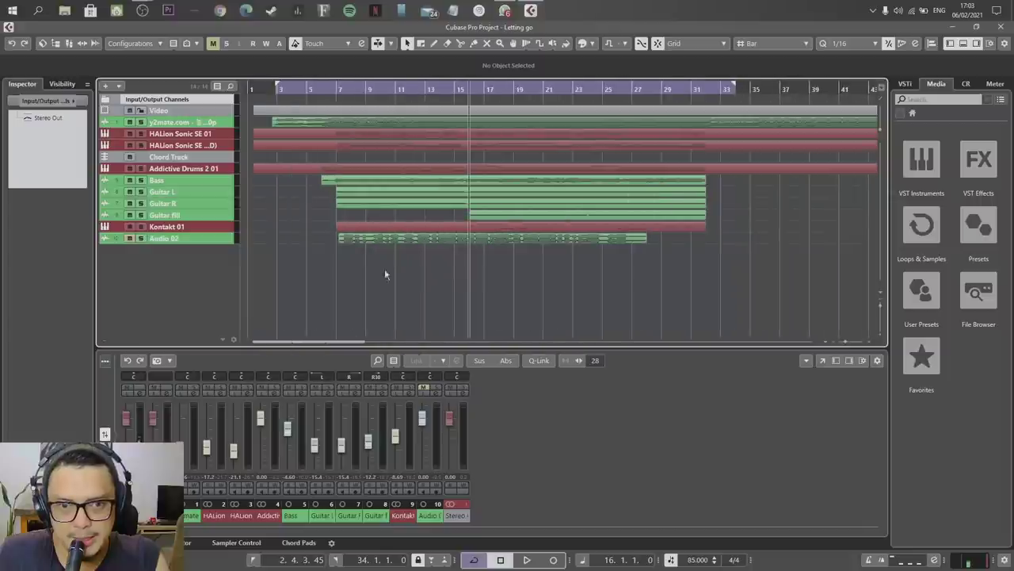
scroll(306, 277, "up", 2)
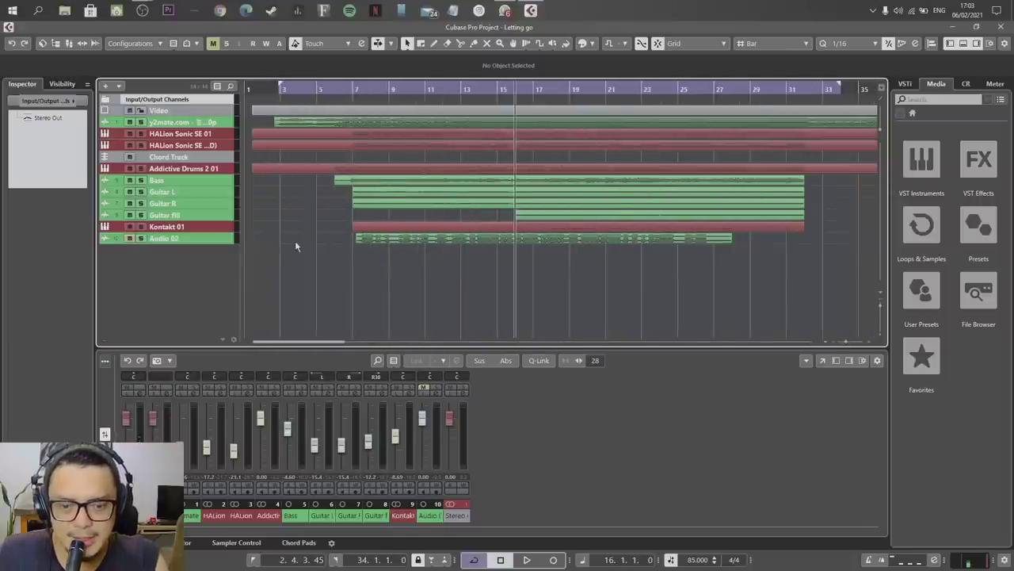
scroll(296, 241, "up", 2)
left_click(273, 89)
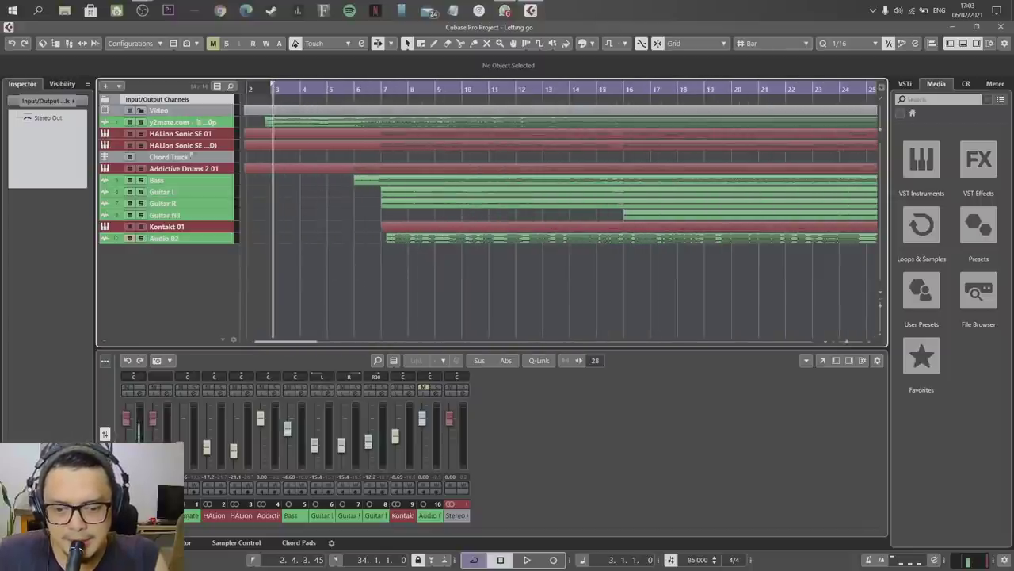
left_click(143, 124)
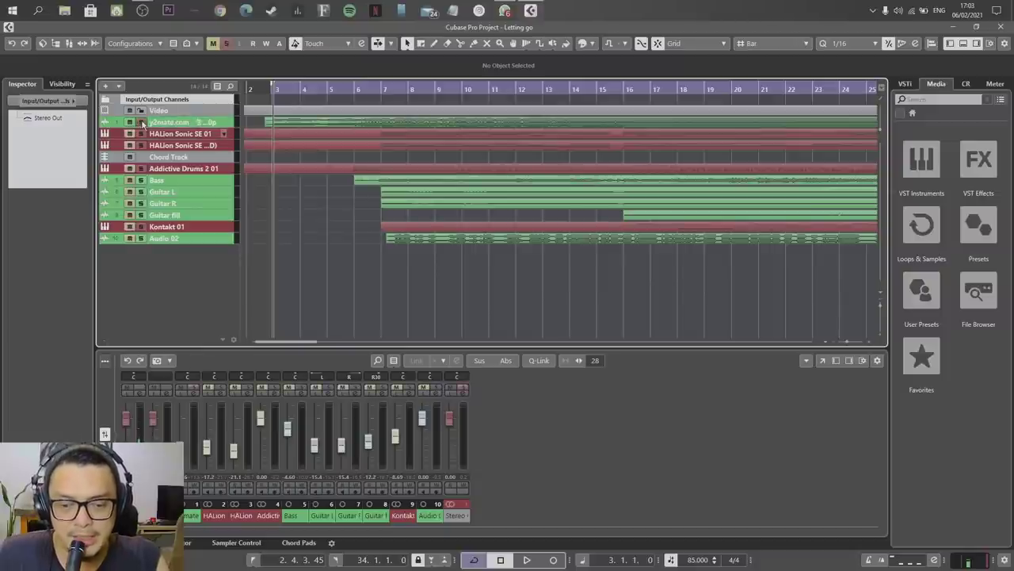
key("space")
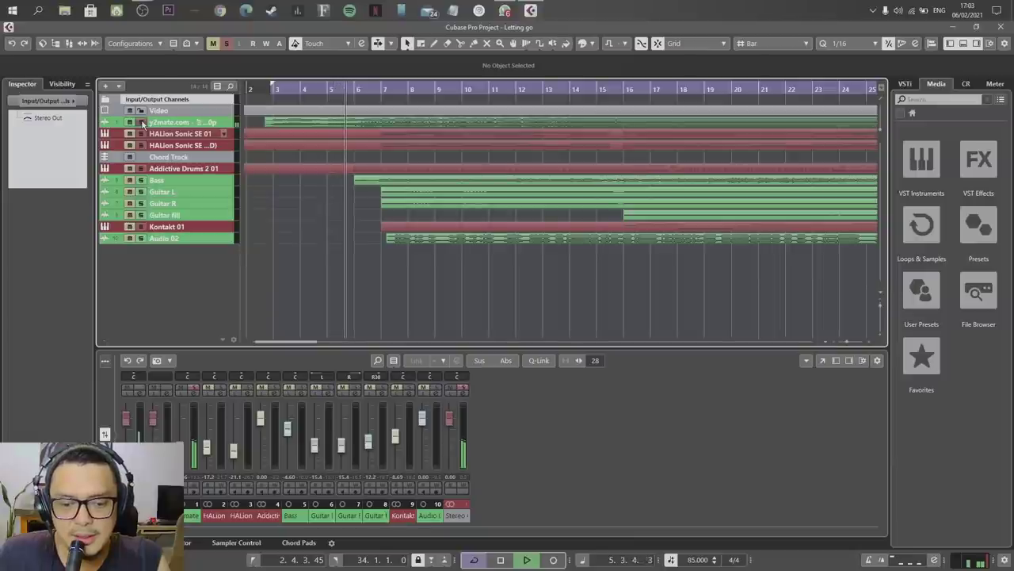
key("space")
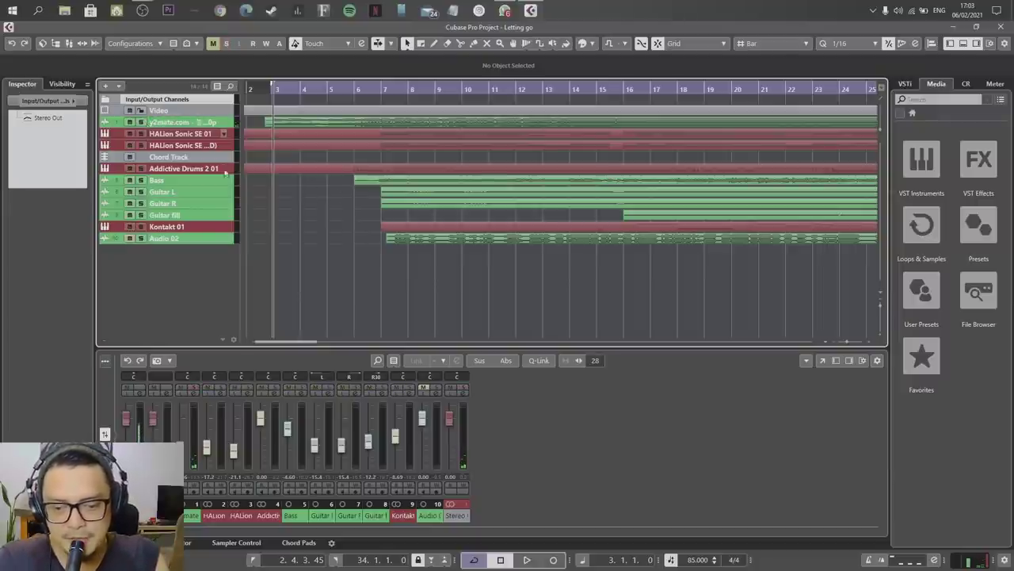
Step: Open the Addictive Drums 2 instrument, view the kick's edit settings and show the kit overview
left_click(158, 169)
left_click(82, 214)
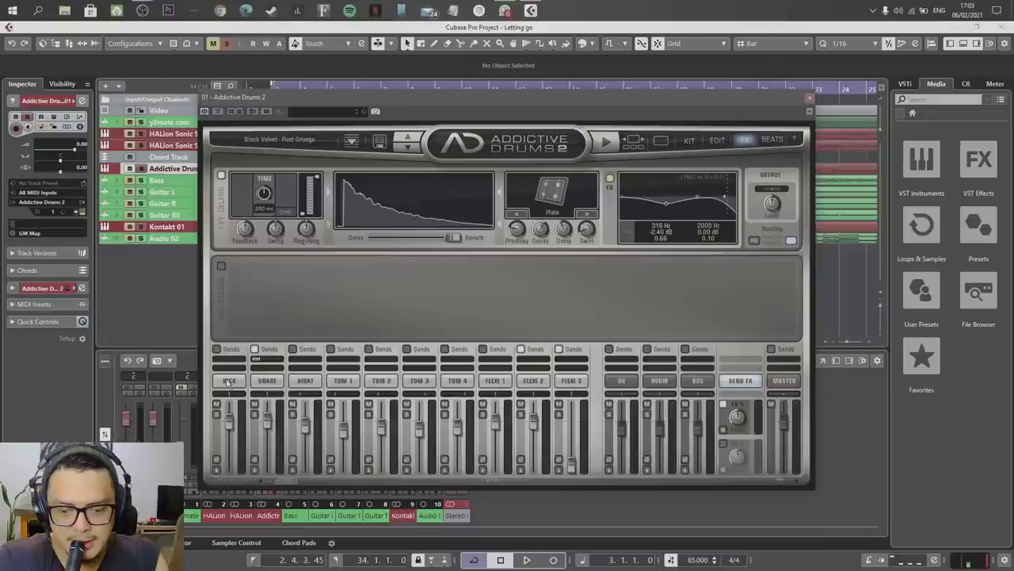
left_click(229, 381)
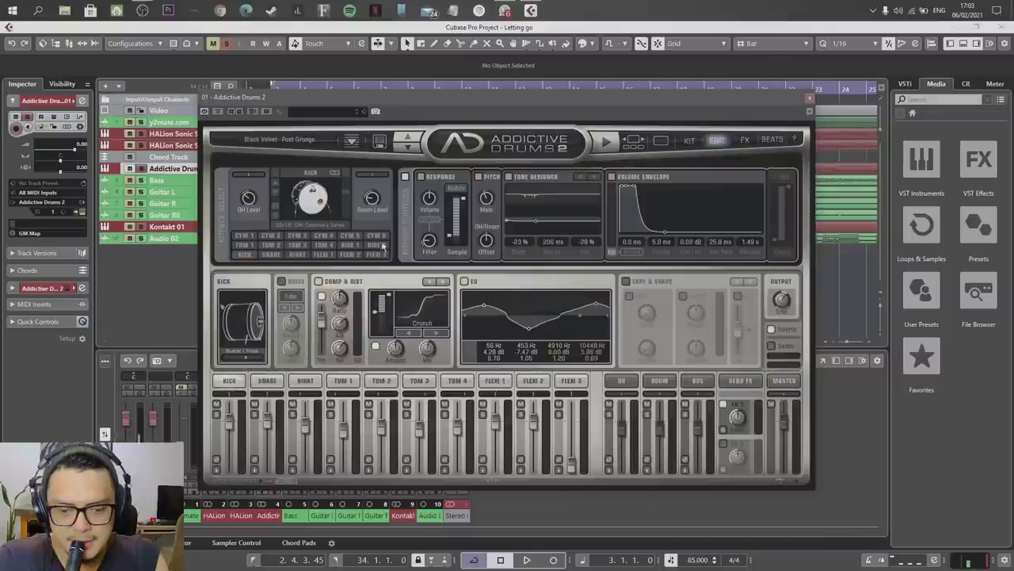
left_click(689, 140)
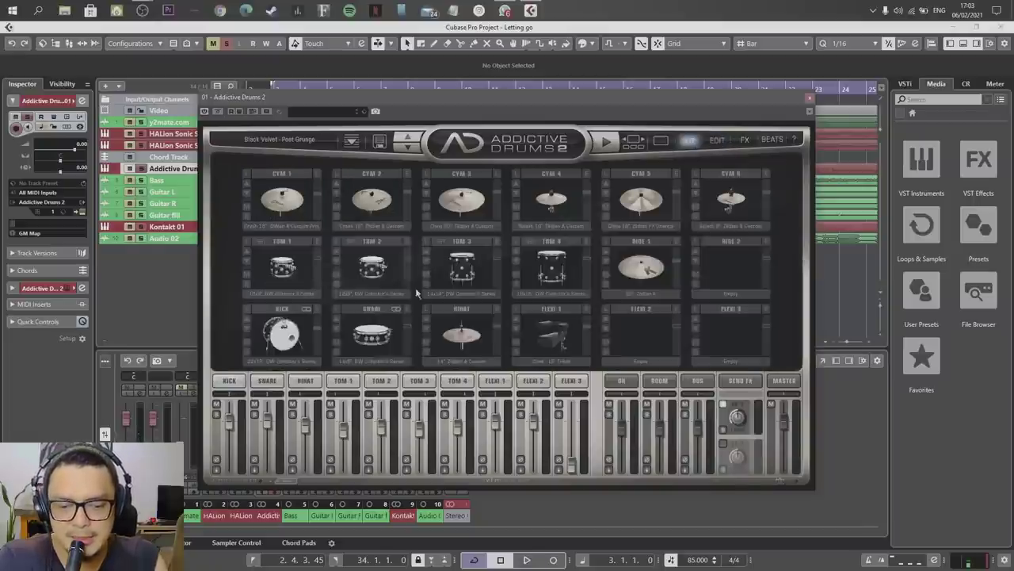
Step: Audition the kit's kick, snare, toms, cymbals, ride, Flexi 1 and hi-hat one by one, and close the drum instrument
left_click(275, 339)
left_click(293, 331)
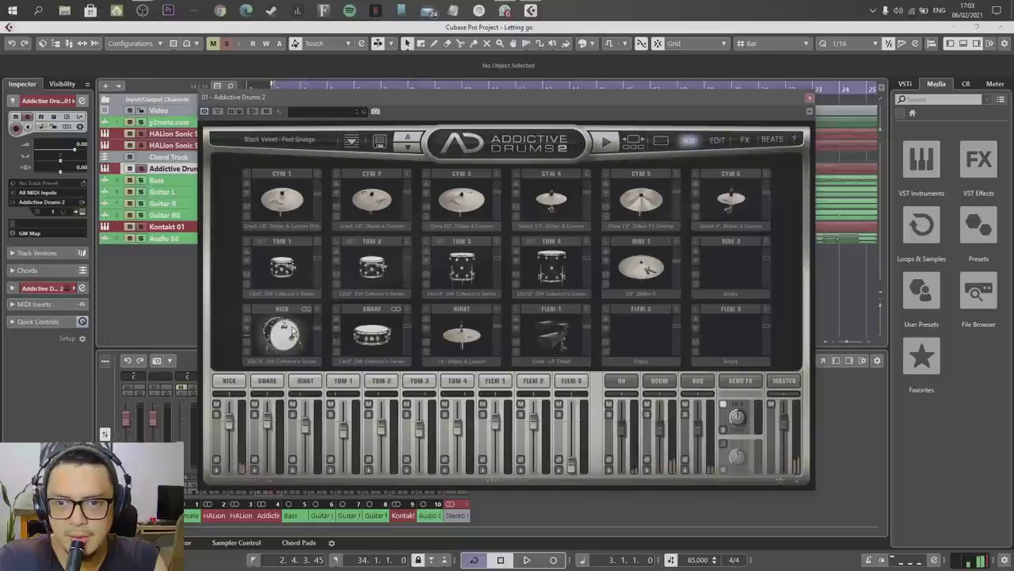
left_click(367, 338)
left_click(282, 268)
left_click(372, 268)
left_click(438, 265)
left_click(539, 266)
left_click(313, 198)
left_click(365, 197)
left_click(462, 198)
left_click(551, 198)
left_click(640, 198)
left_click(735, 198)
left_click(641, 268)
left_click(564, 338)
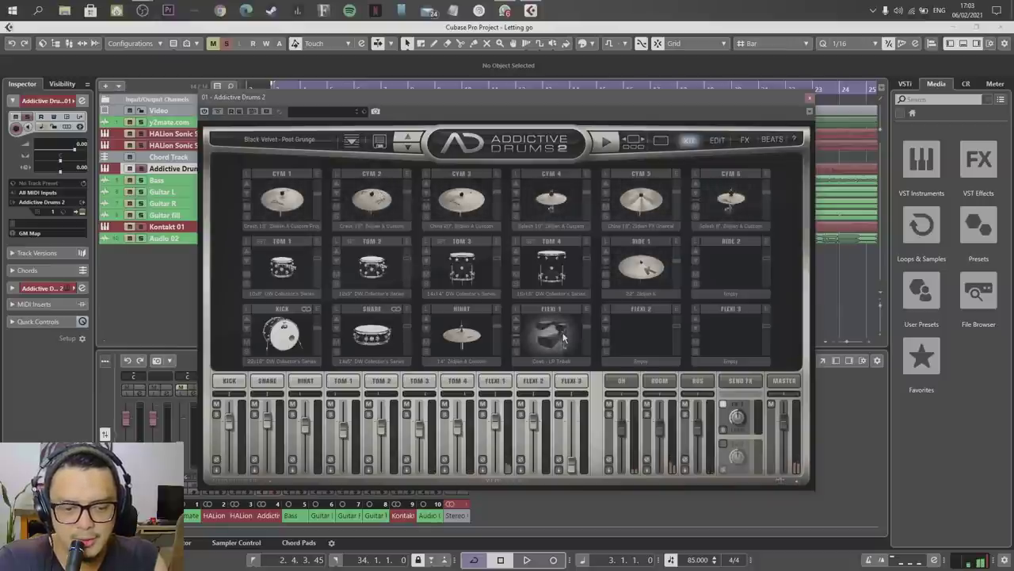
left_click(467, 336)
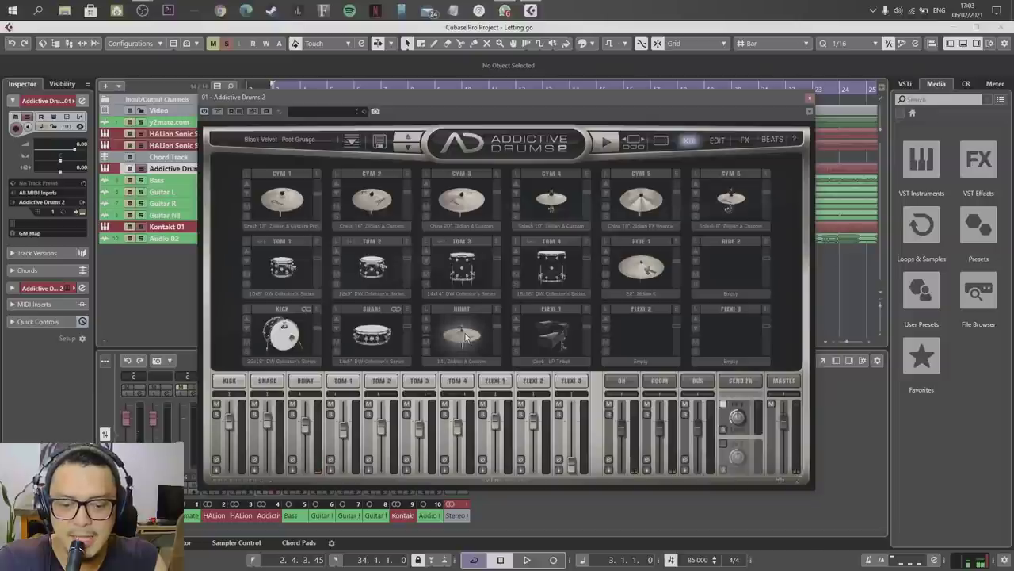
left_click(809, 102)
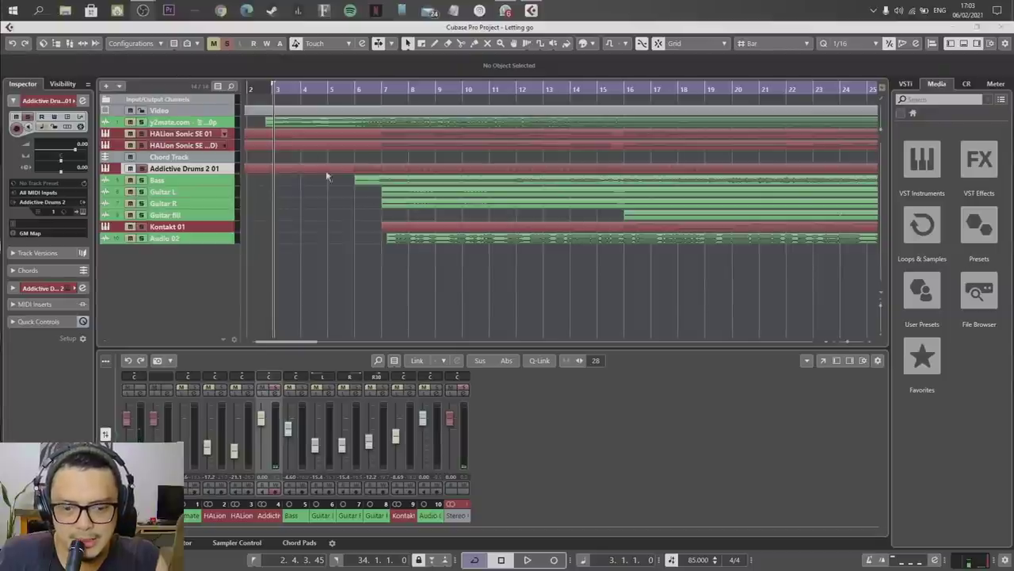
Step: Play the drum track in solo from bar 6 and check the kit's channel levels in Addictive Drums 2 during playback
left_click(374, 100)
key("space")
left_click(357, 89)
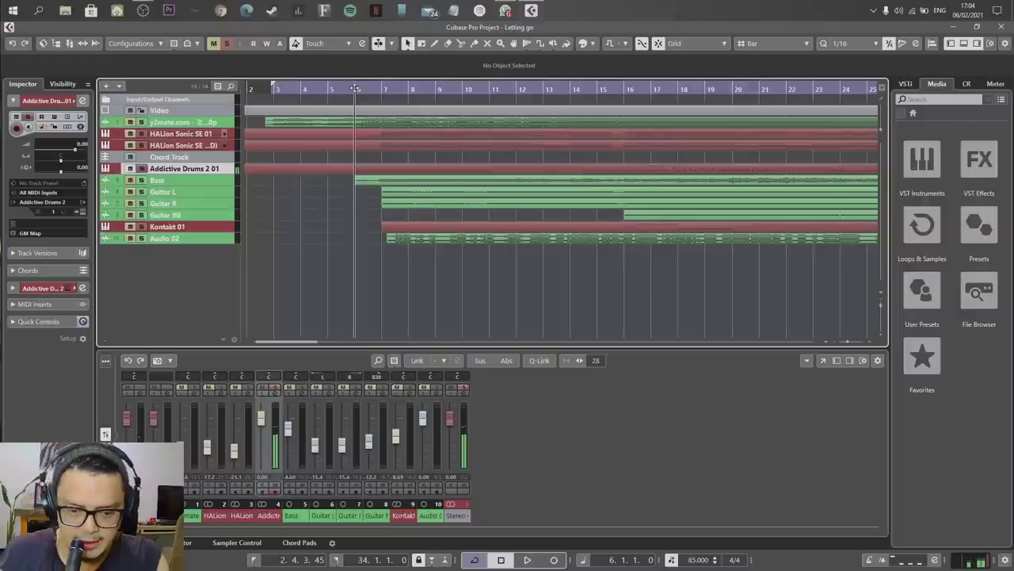
key("space")
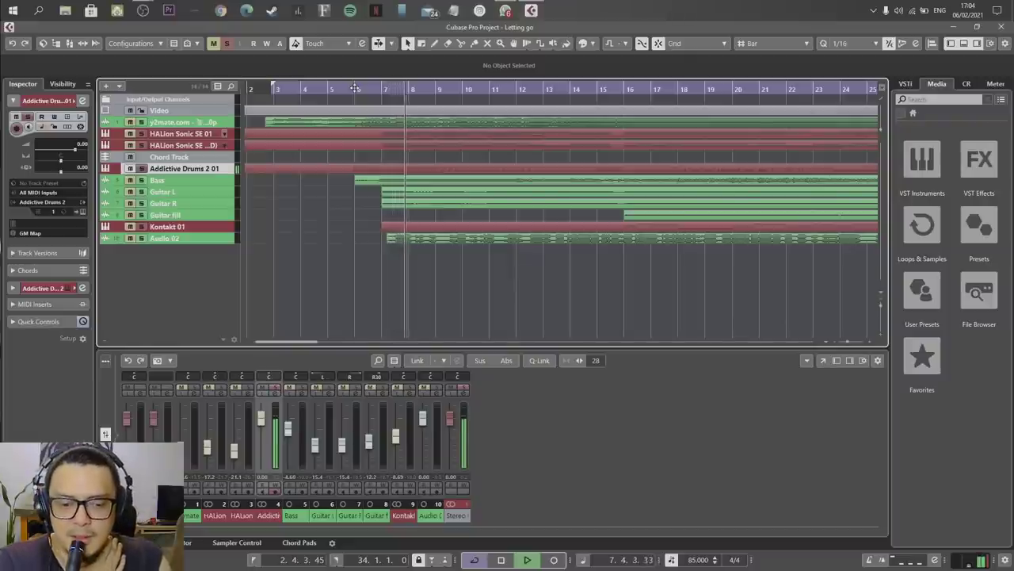
left_click(83, 214)
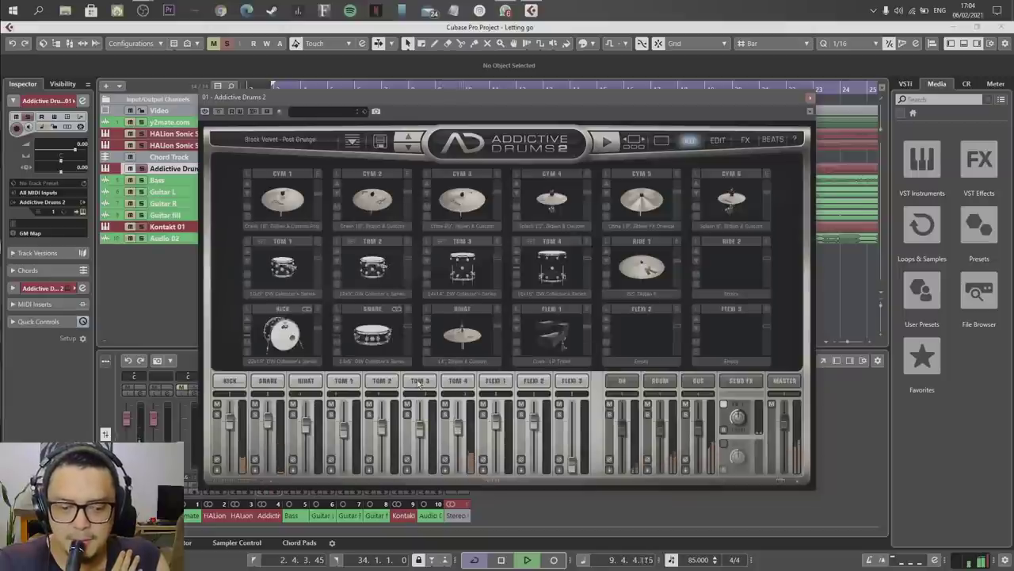
left_click(811, 101)
key("space")
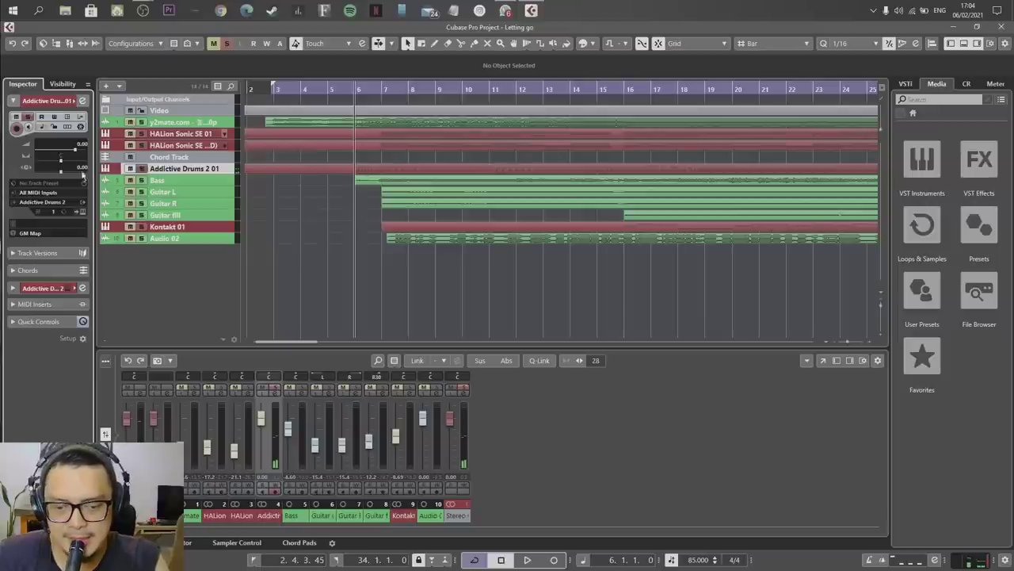
Step: Switch the solo from the drums to the Bass track, play it from bar 7 and check its inserts
left_click(142, 169)
left_click(142, 180)
double_click(388, 89)
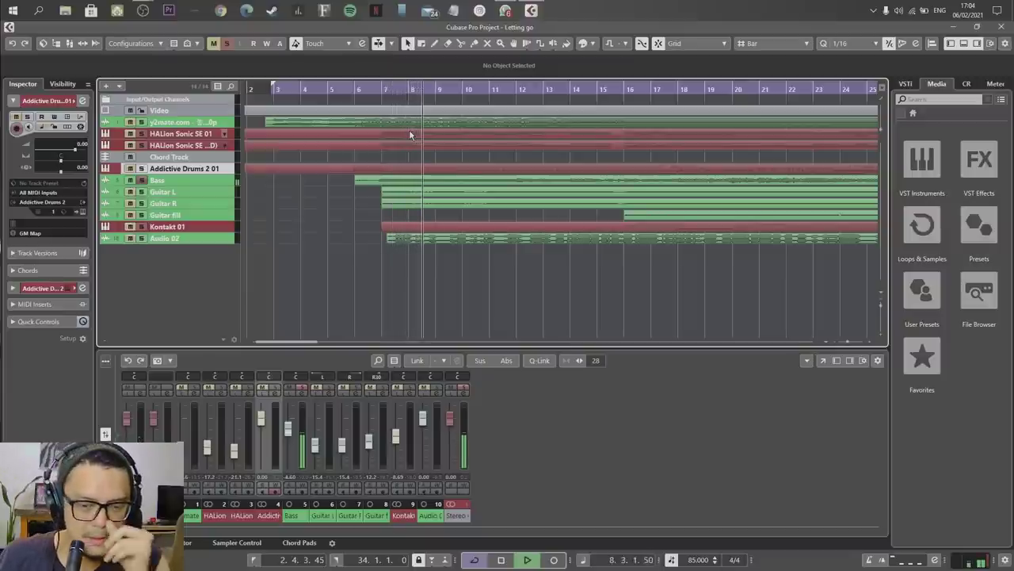
left_click(182, 181)
left_click(32, 277)
left_click(31, 169)
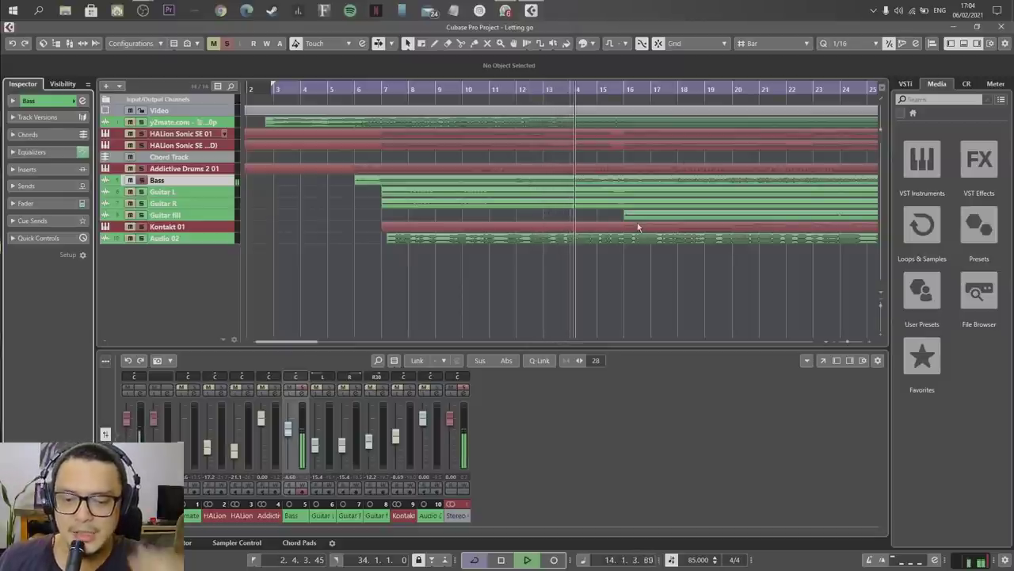
key("space")
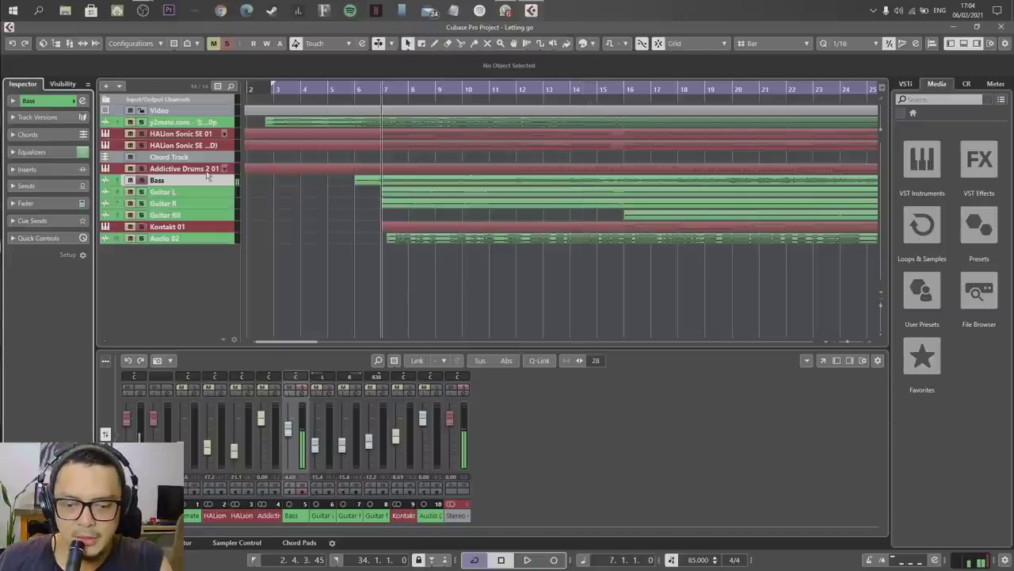
Step: Solo Addictive Drums 2 together with Bass and play both from bar 7
left_click(140, 173)
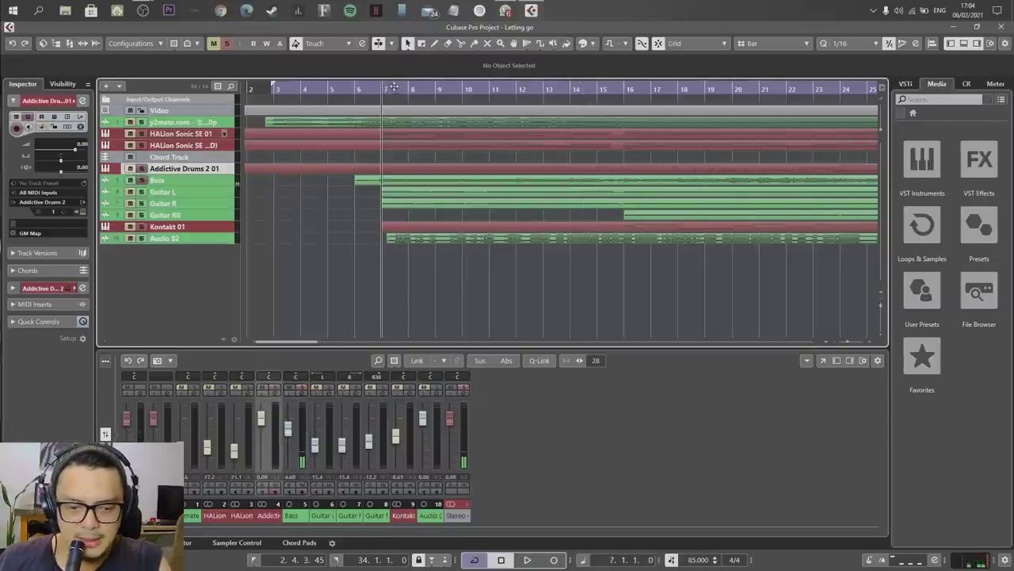
key("space")
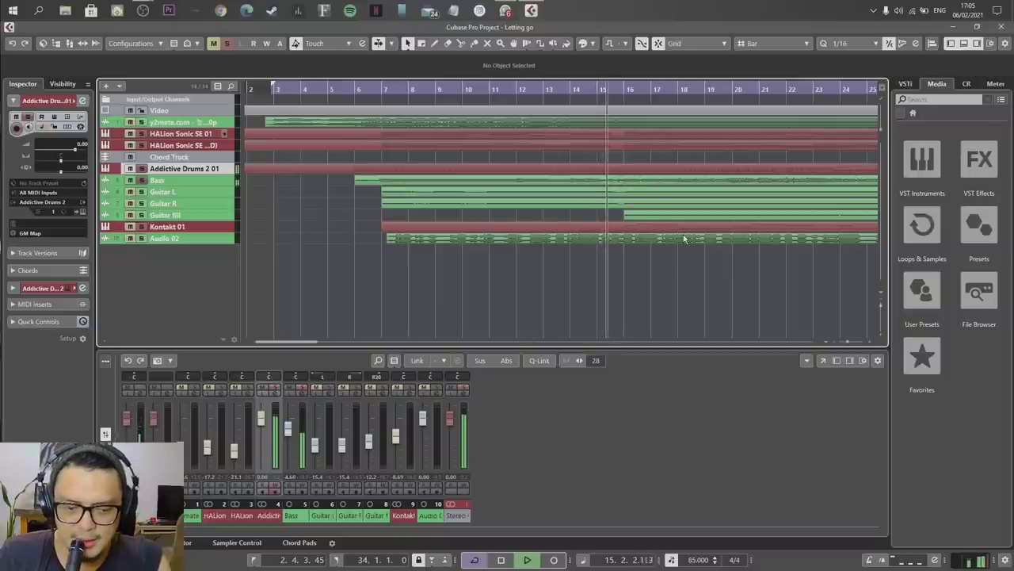
key("space")
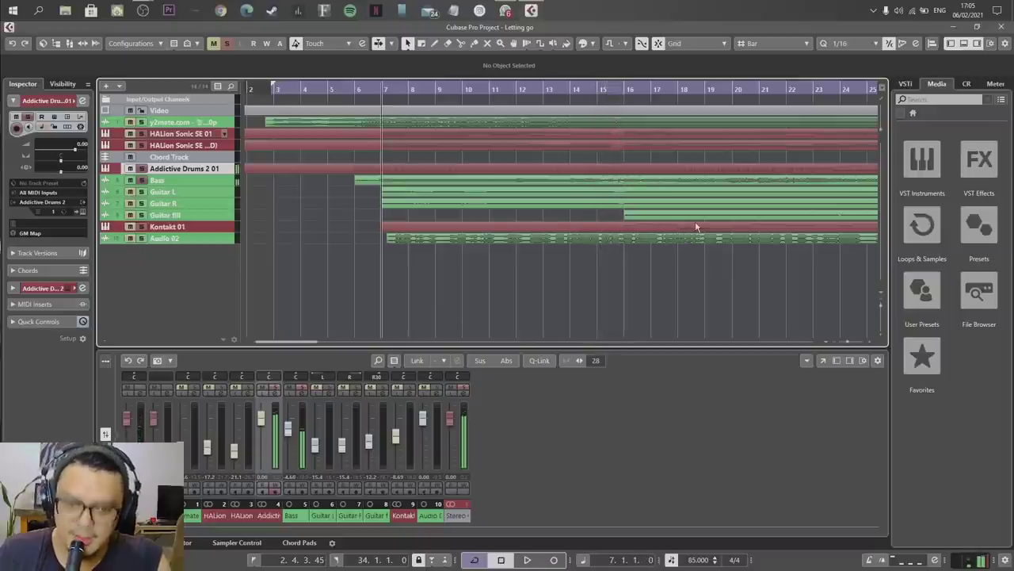
Step: Solo only the Guitar L and Guitar R tracks and play them from bar 7
left_click(142, 191)
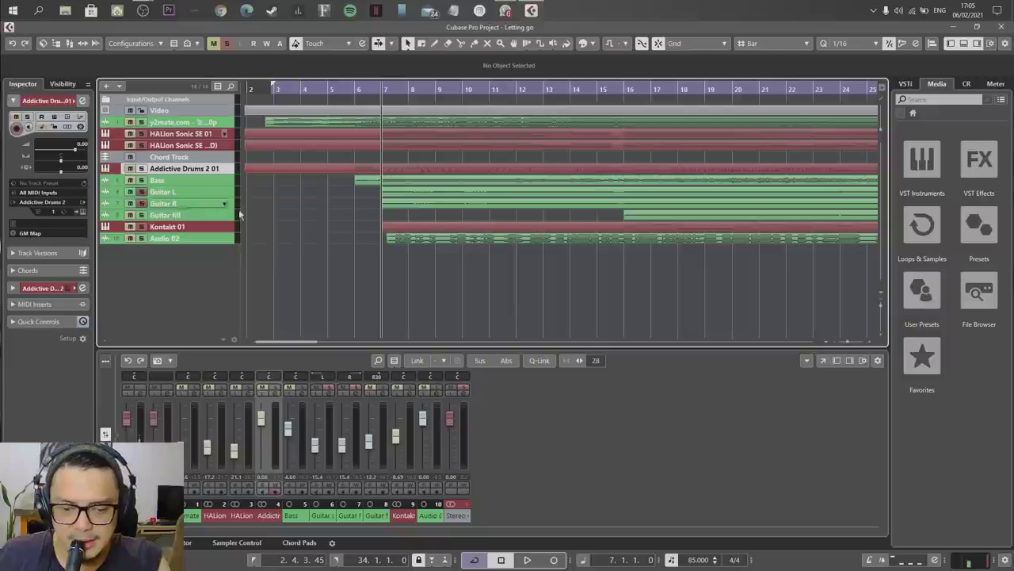
key("space")
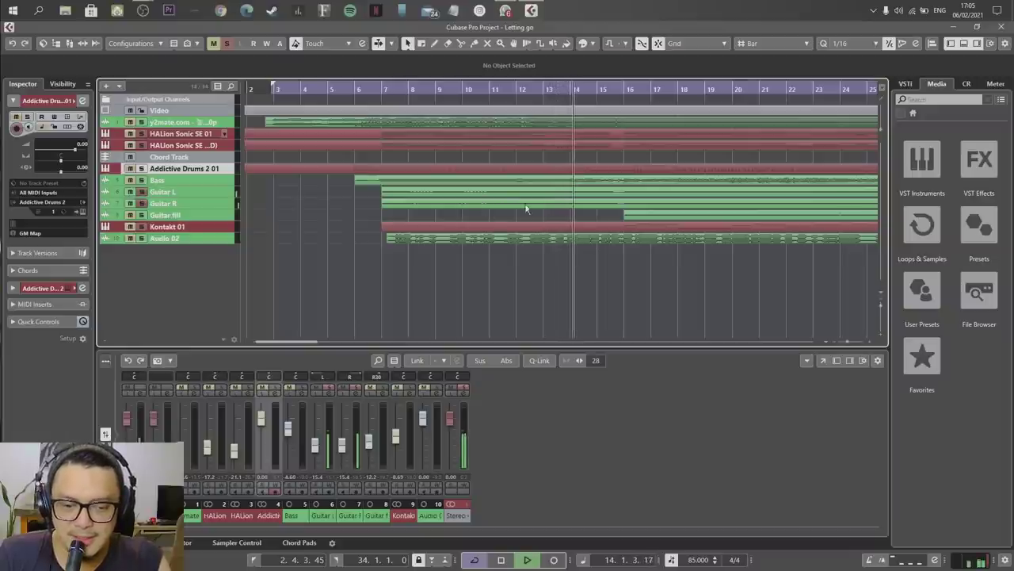
key("space")
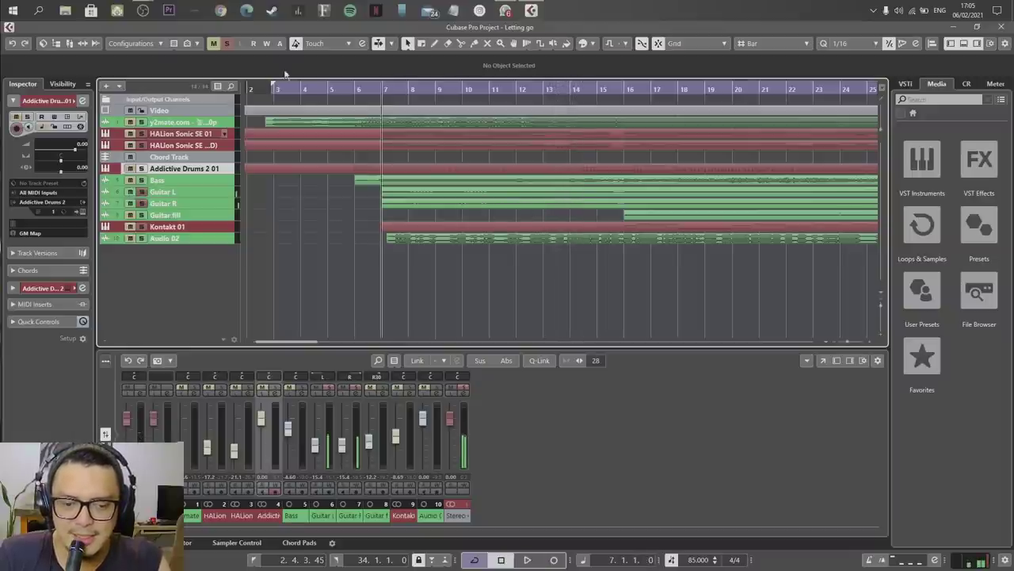
Step: Deactivate all solos and play the full mix from bar 6
left_click(228, 44)
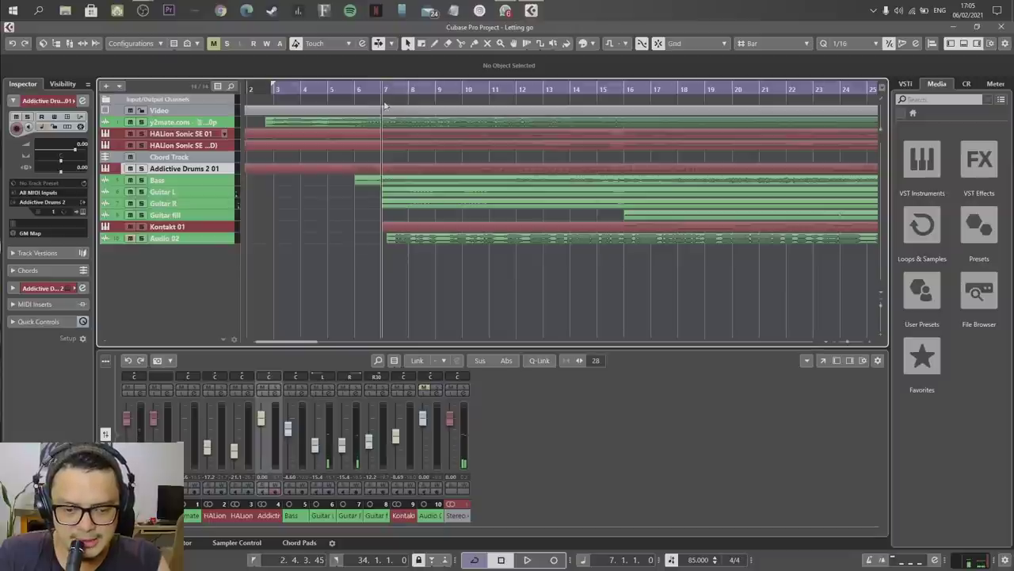
left_click(355, 91)
key("space")
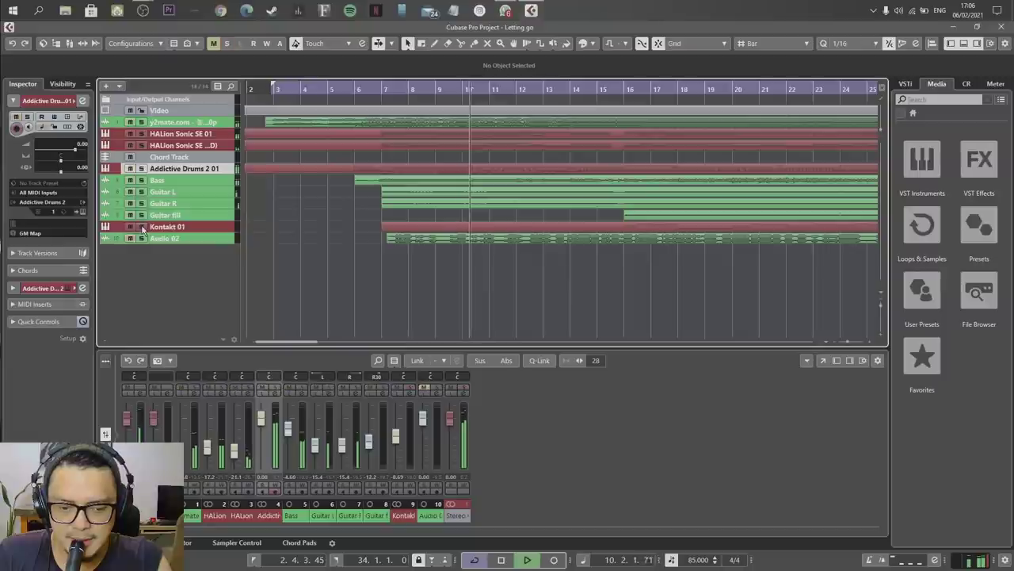
Step: Solo the two HALion Sonic SE tracks during playback, release the solos and stop
left_click(142, 135)
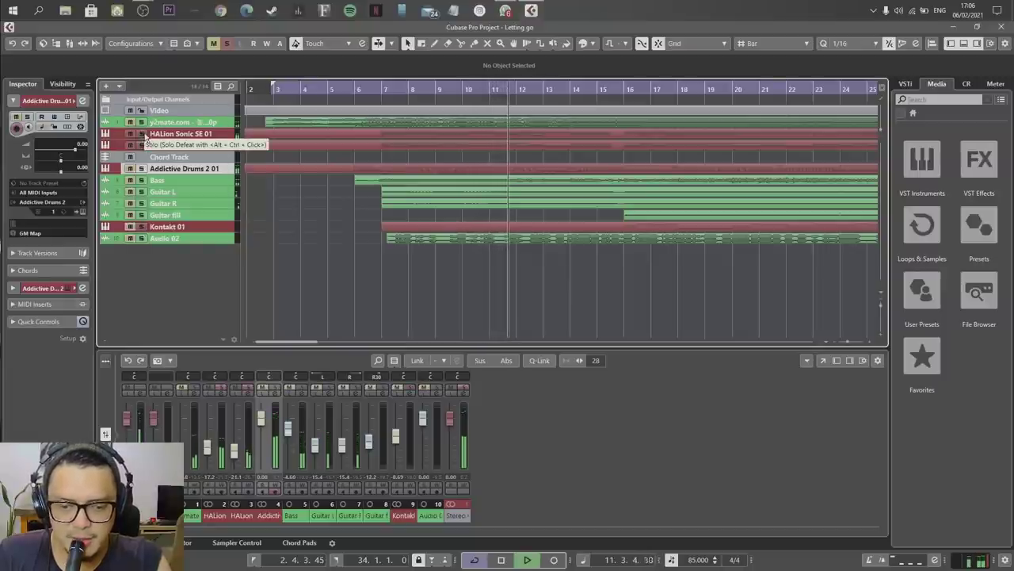
left_click(142, 147)
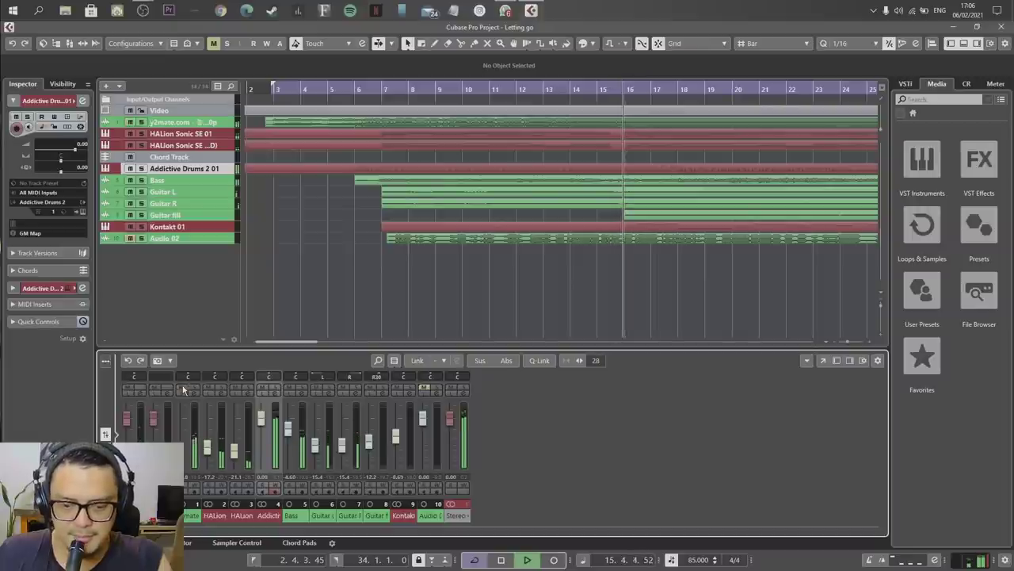
key("space")
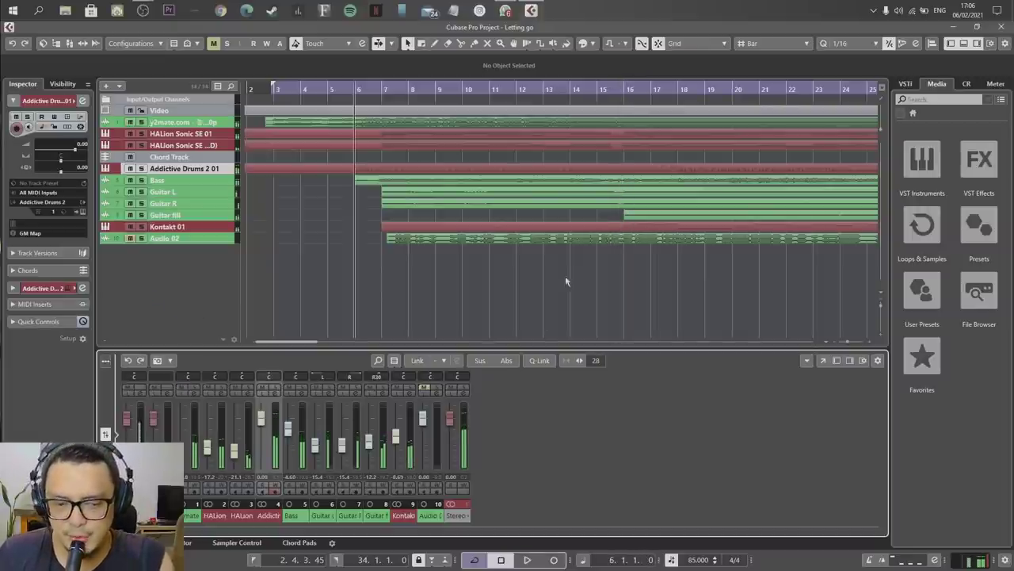
Step: Solo the Addictive Drums 2 01 track and play it from bar 16
scroll(676, 291, "right", 4)
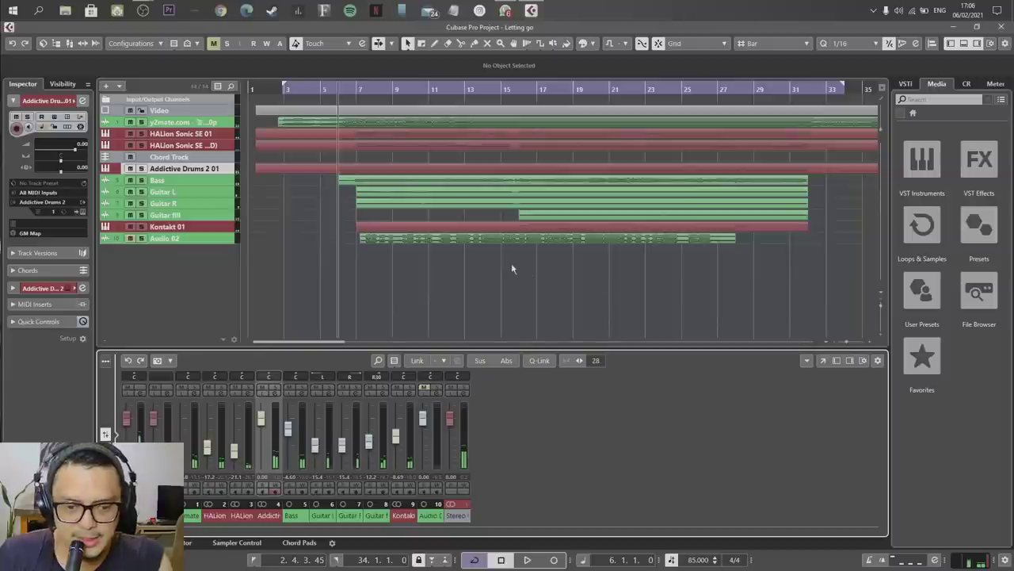
left_click(509, 87)
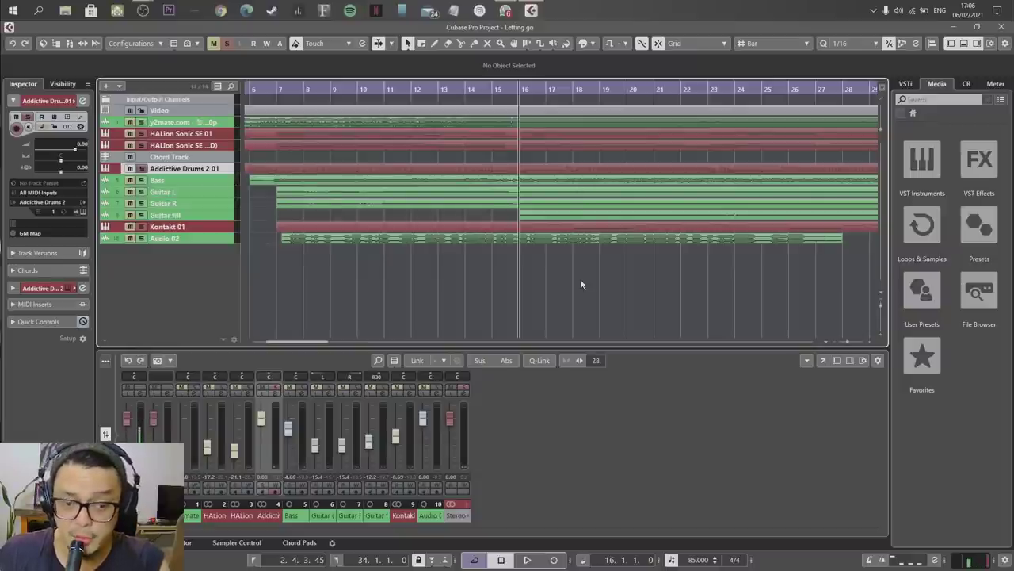
key("space")
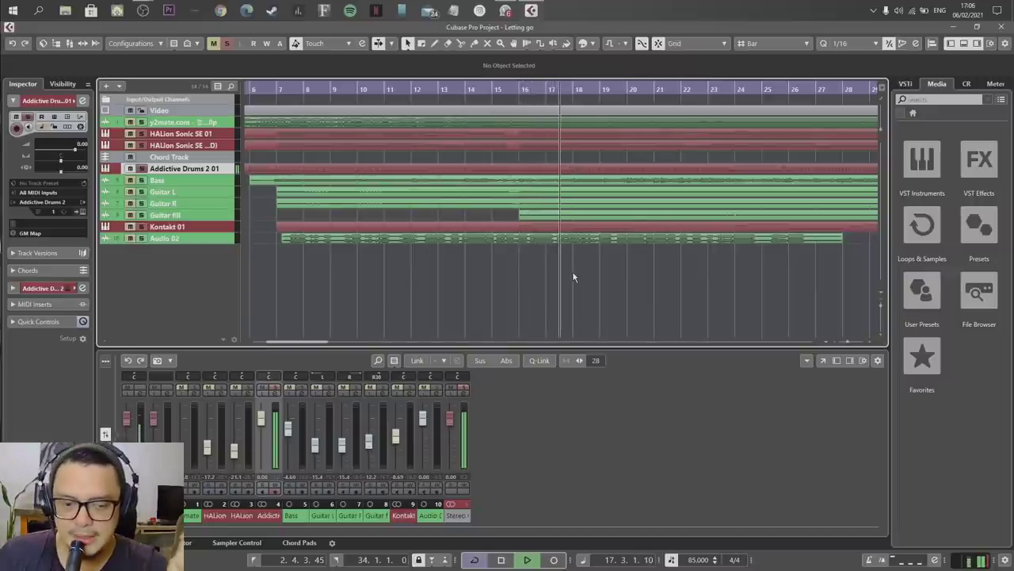
key("space")
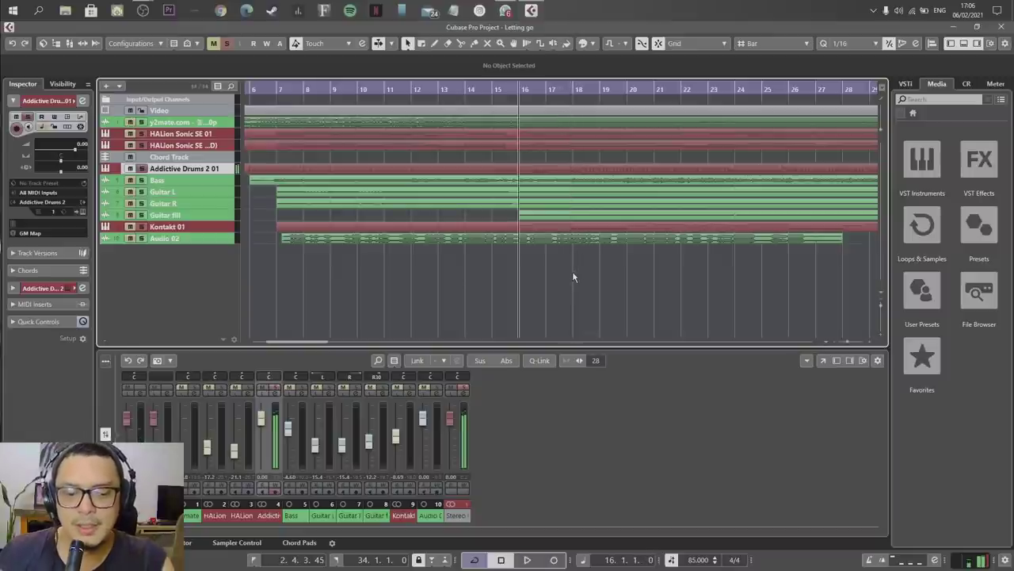
Step: Open the Addictive Drums 2 part in the Drum Editor, select the Short Whistle note at bar 17 beat 4 and set quantize to 1/16 Triplet
double_click(573, 170)
scroll(367, 263, "up", 6)
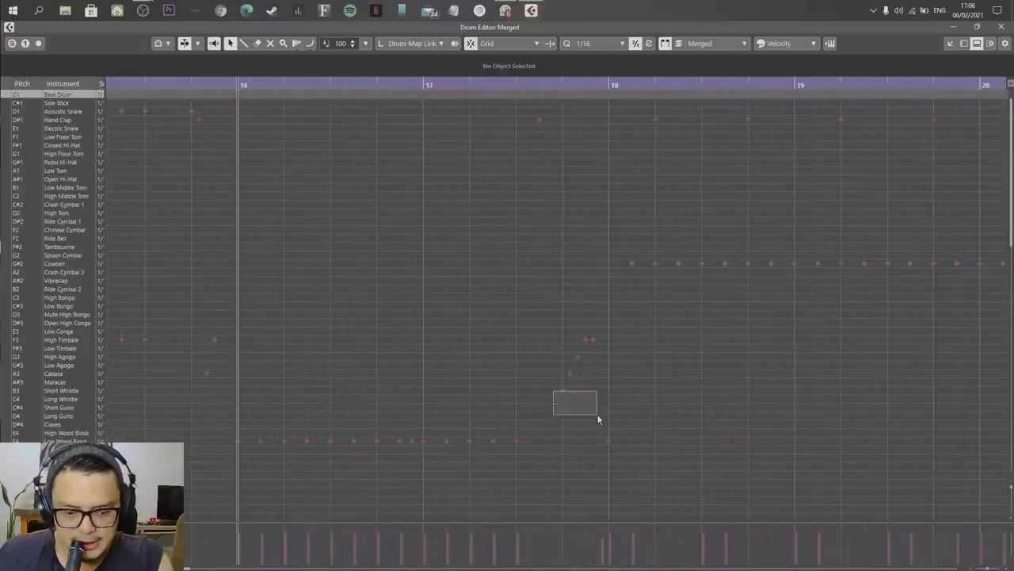
left_click_drag(598, 419, 548, 385)
scroll(584, 389, "up", 3)
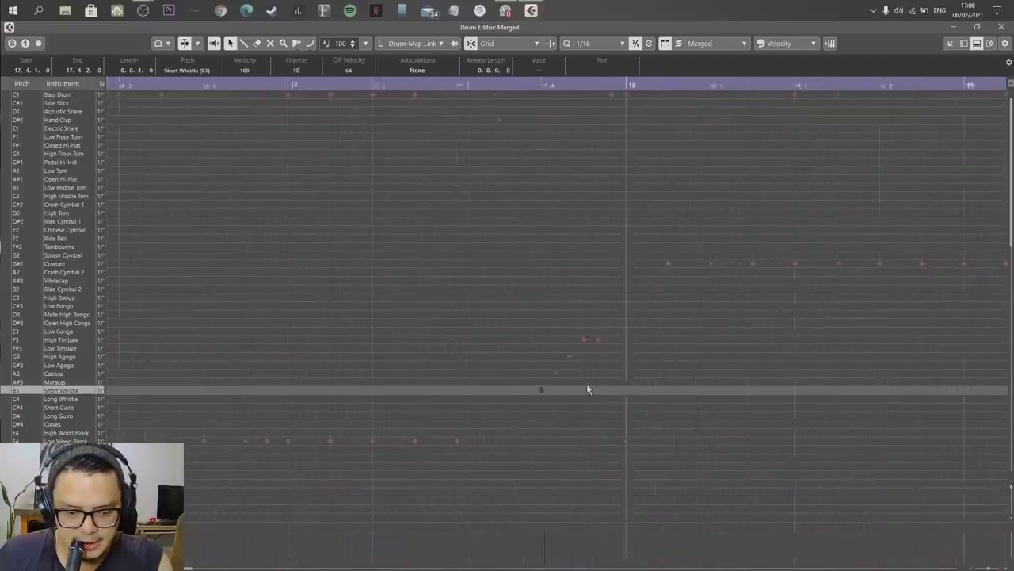
left_click(596, 48)
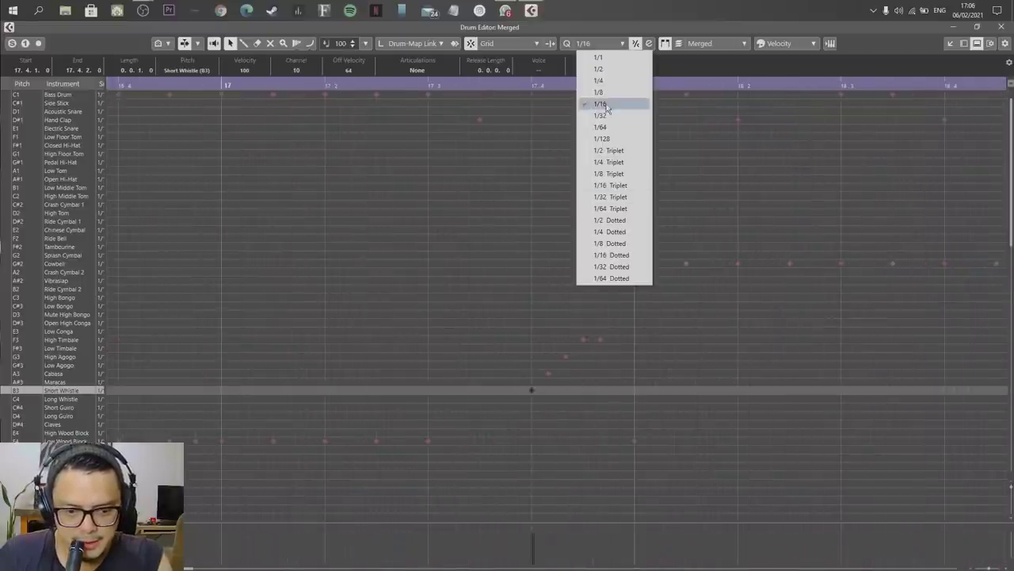
left_click(617, 186)
scroll(554, 393, "up", 2)
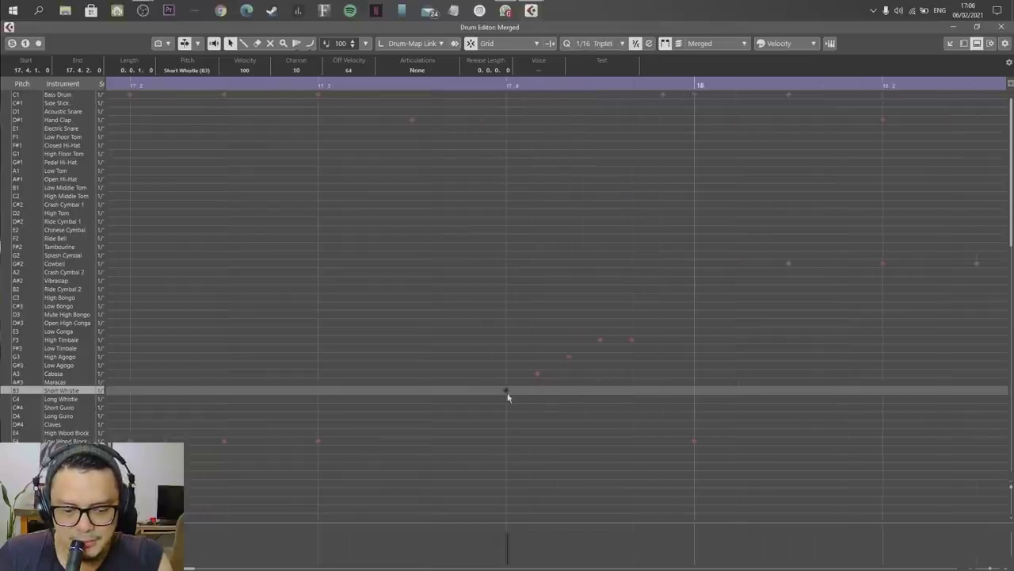
Step: Step through the drum fill notes from bar 17 beat 4 up to the bass drum hit before bar 18 and close the Drum Editor
key("Right")
key("Right")
key("Right")
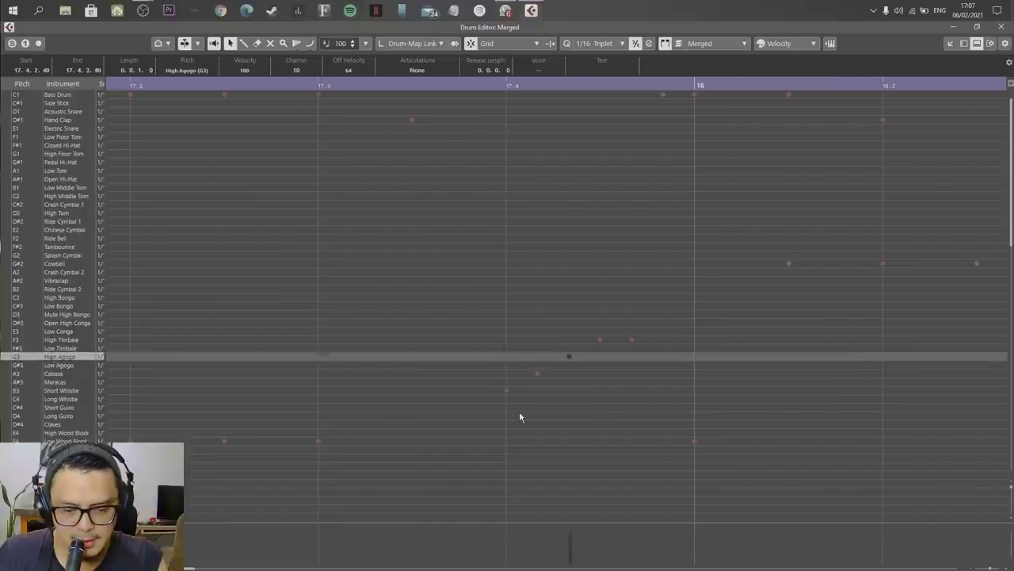
key("Right")
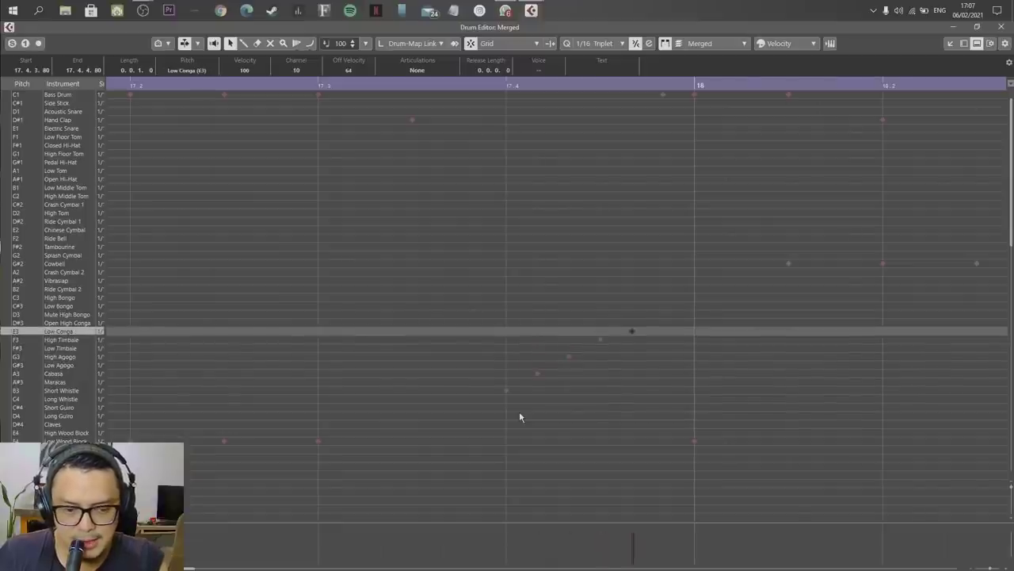
key("Up")
key("Right")
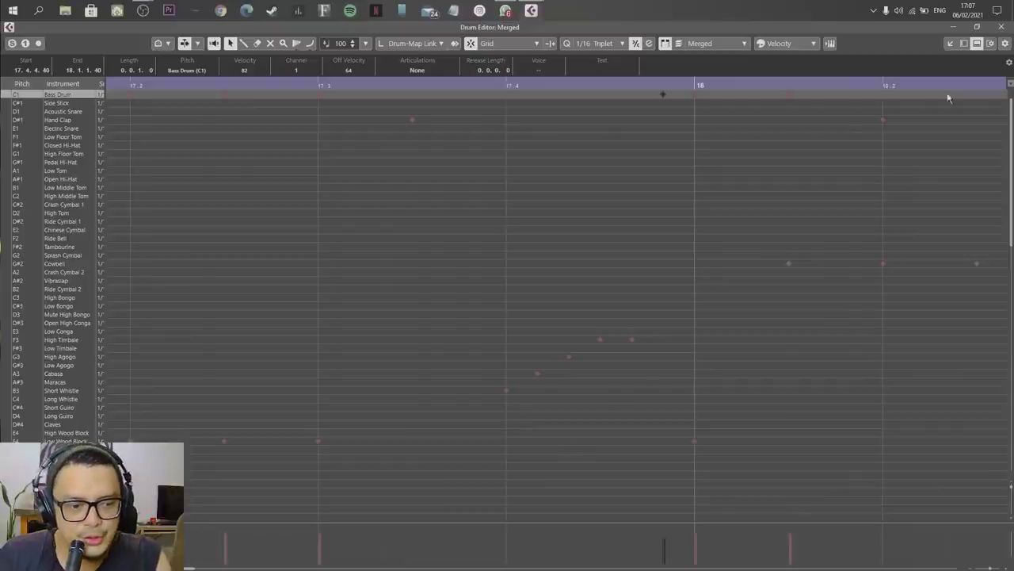
left_click(1002, 28)
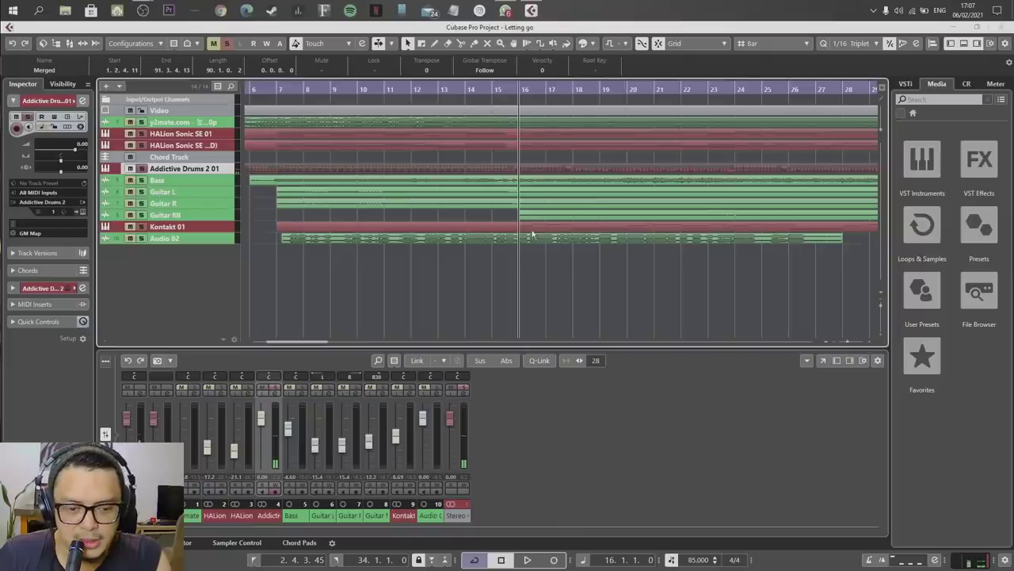
Step: Solo Bass together with Addictive Drums 2 and play both from bar 16
key("h")
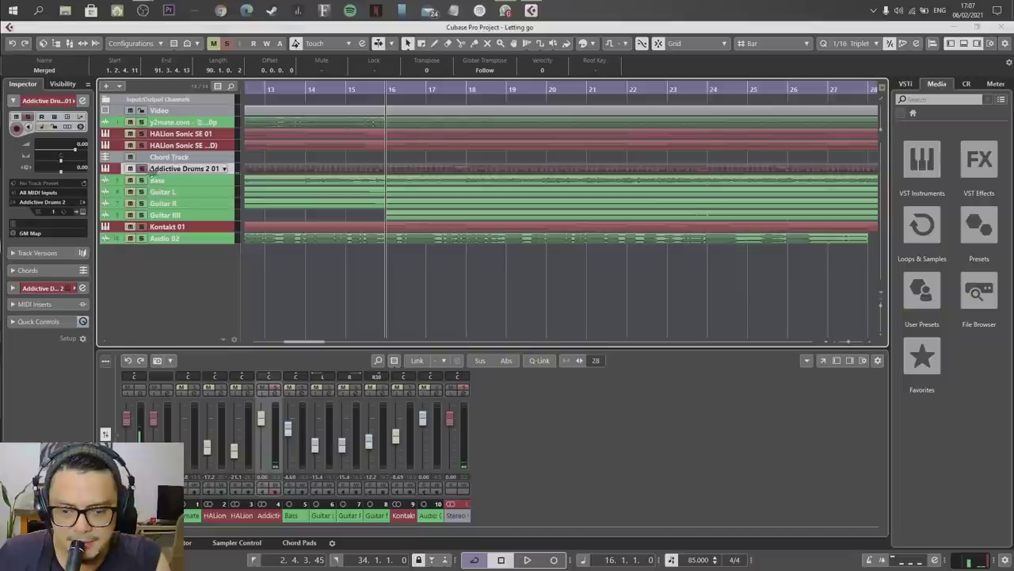
key("space")
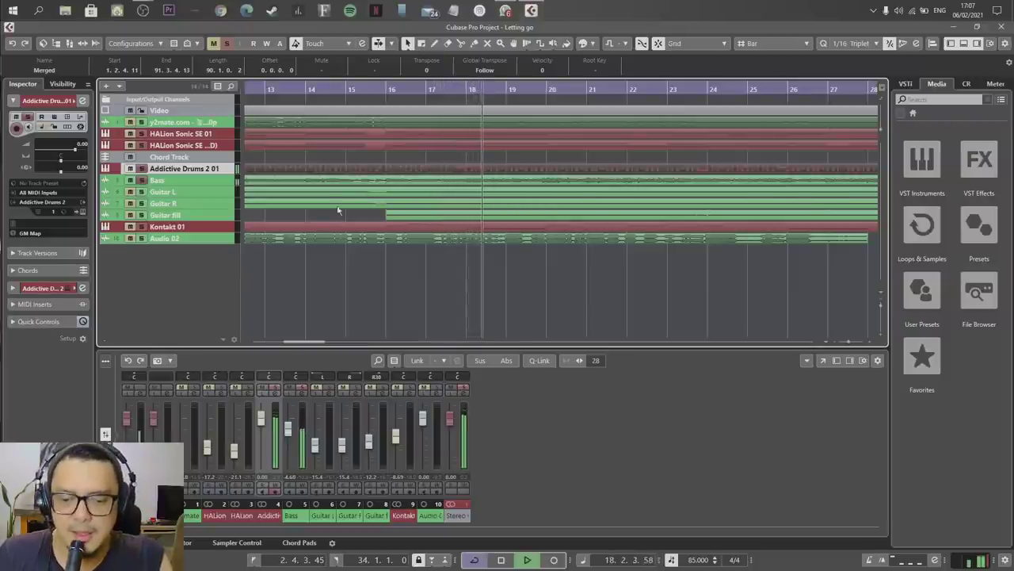
key("space")
key("KP_Subtract")
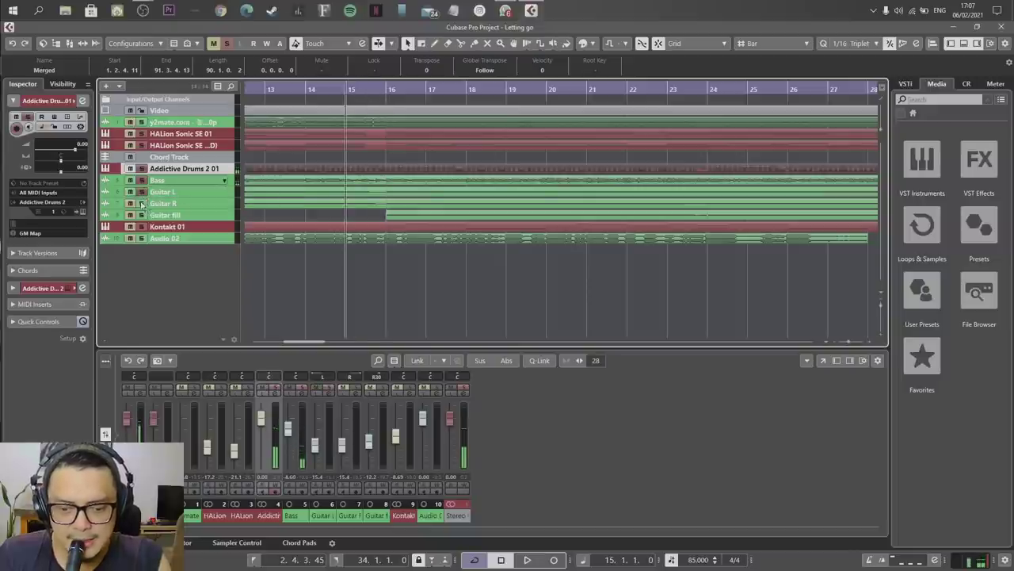
Step: Deactivate all solos, solo only the Guitar fill track and play it from bar 16
left_click(227, 44)
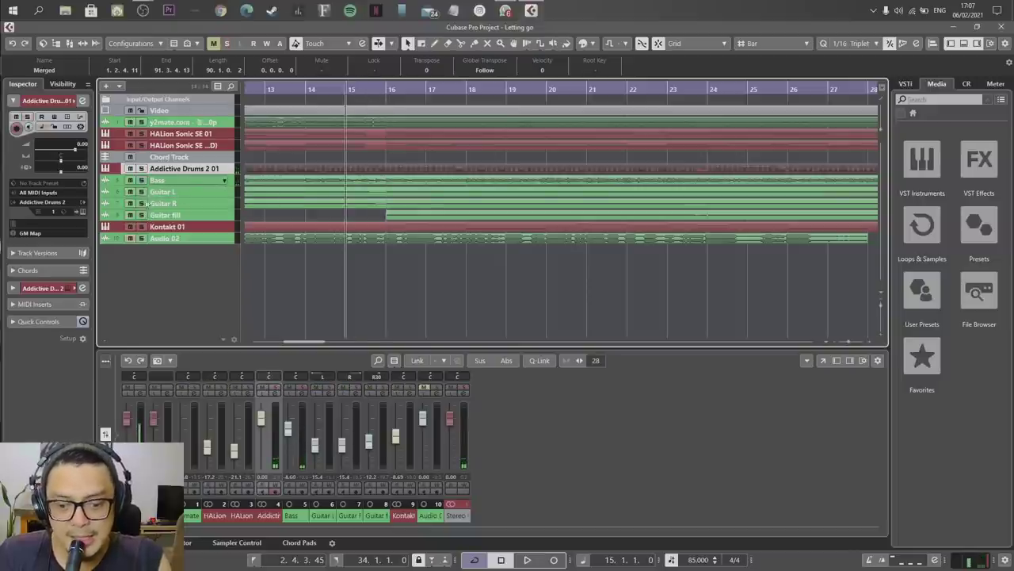
left_click(381, 89)
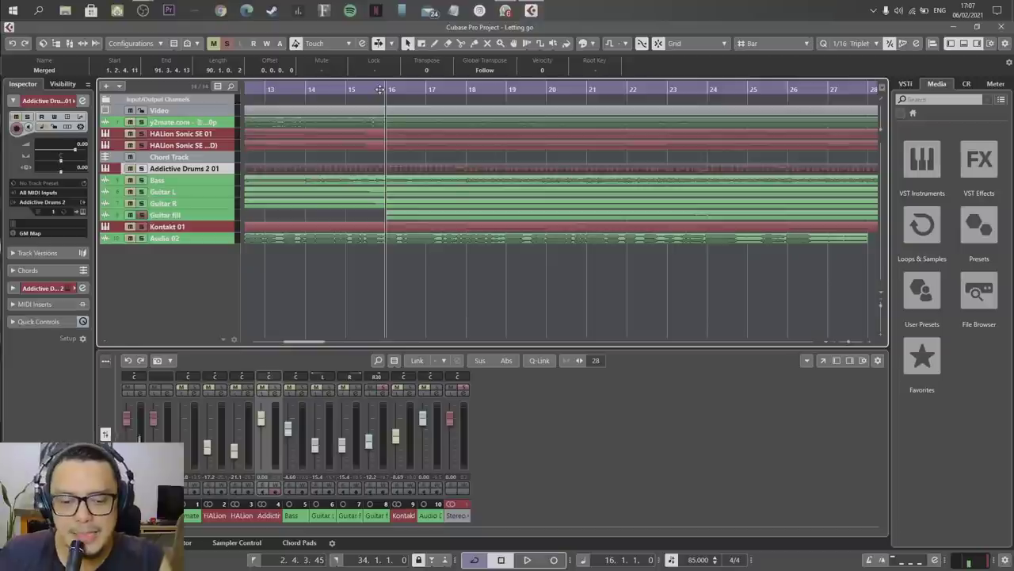
key("space")
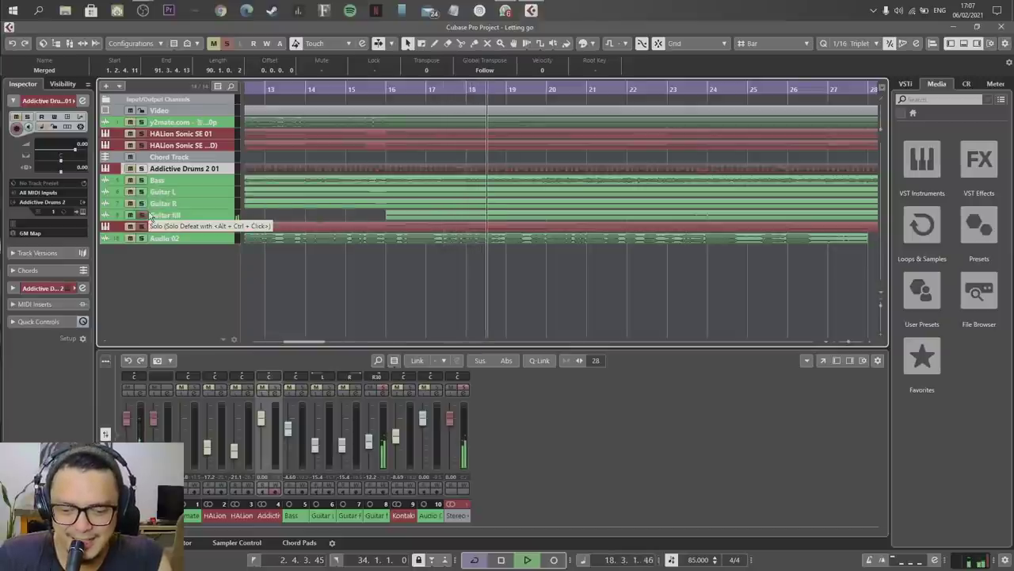
key("space")
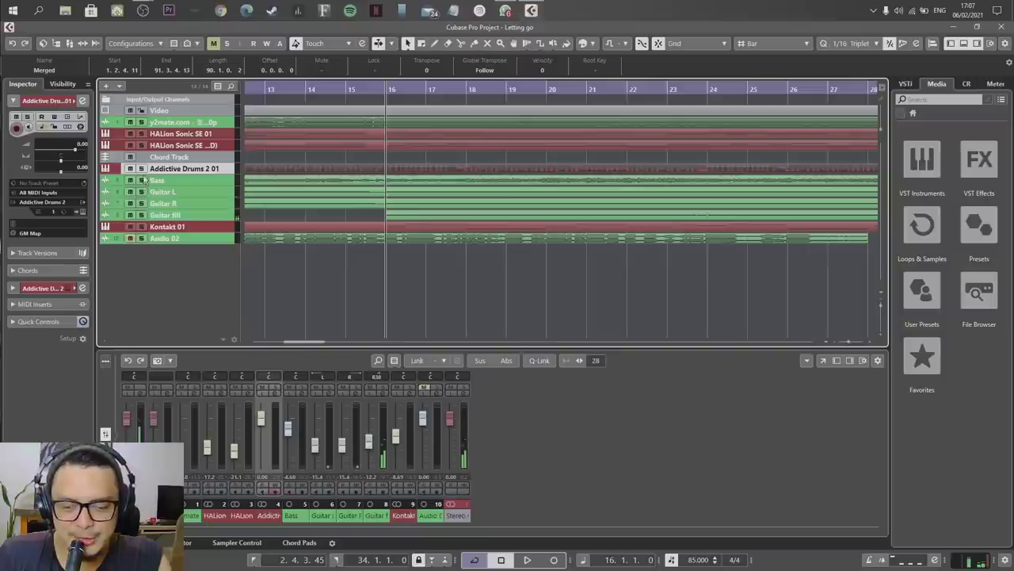
Step: Release the Guitar fill solo and play the full mix from bar 15
left_click(367, 86)
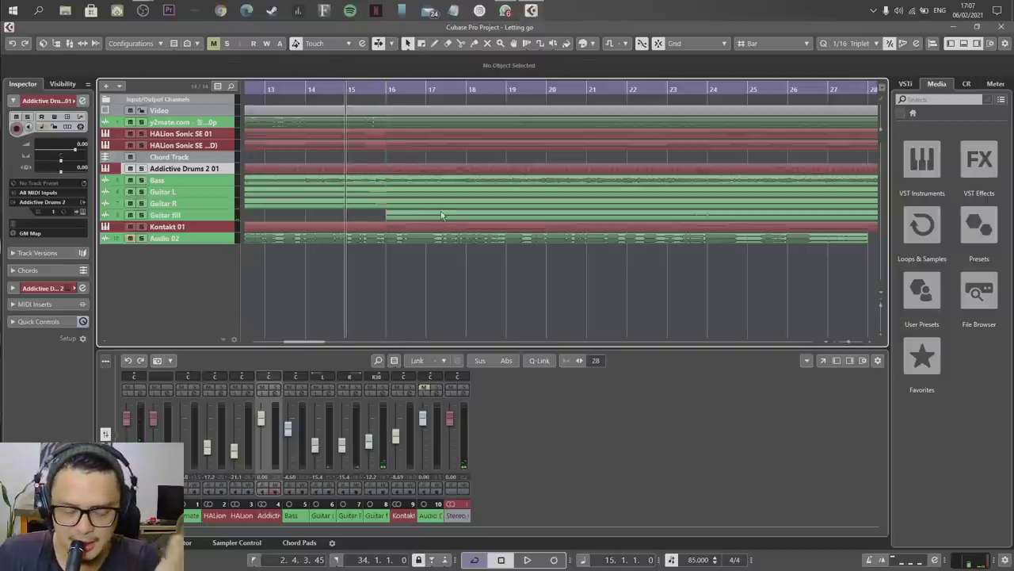
key("space")
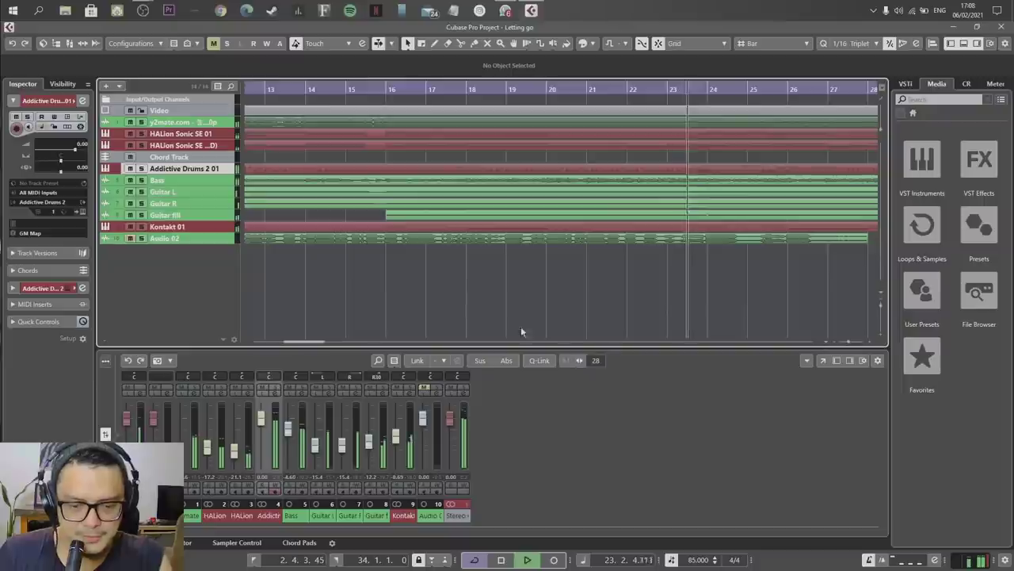
key("space")
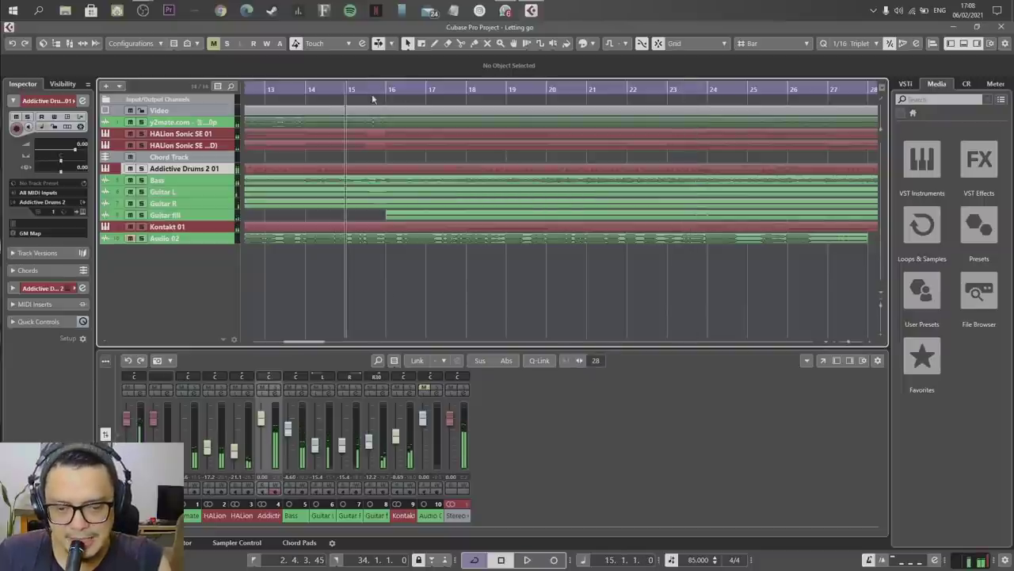
Step: Solo Kontakt 01 with the cursor at bar 16, view its Violas String Ensemble instrument and close the Kontakt window
left_click(391, 89)
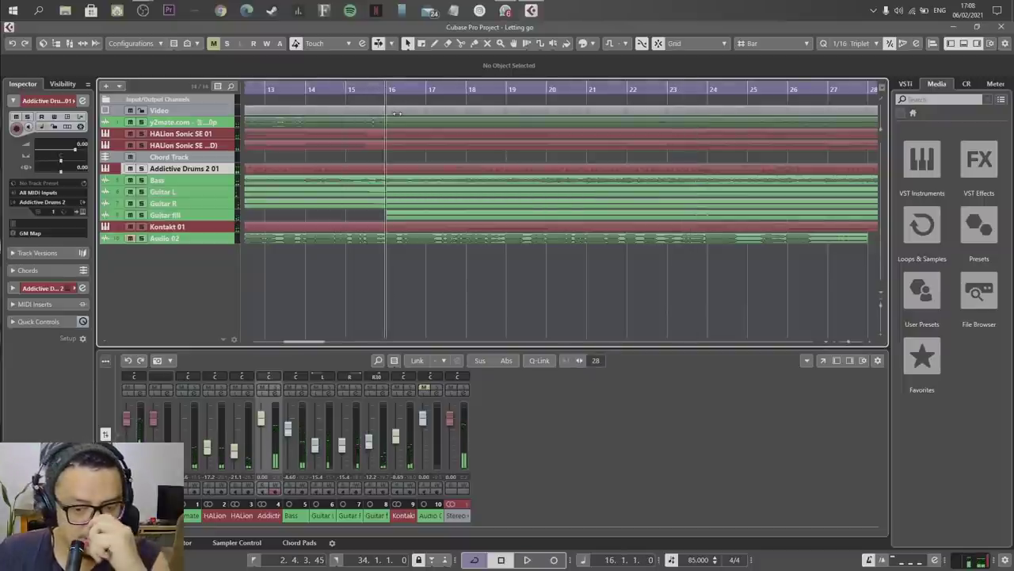
left_click(137, 238)
left_click(179, 226)
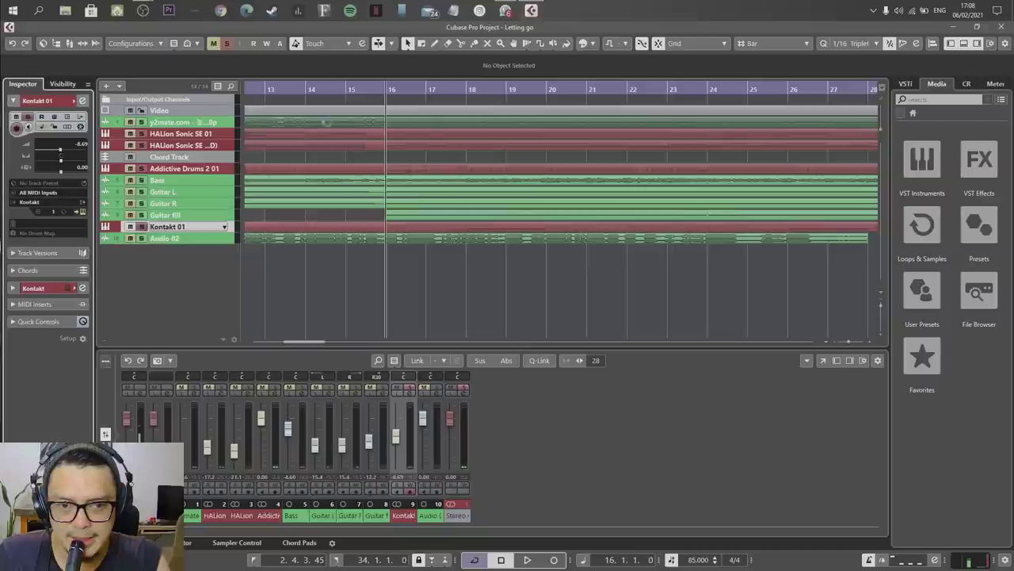
left_click(83, 211)
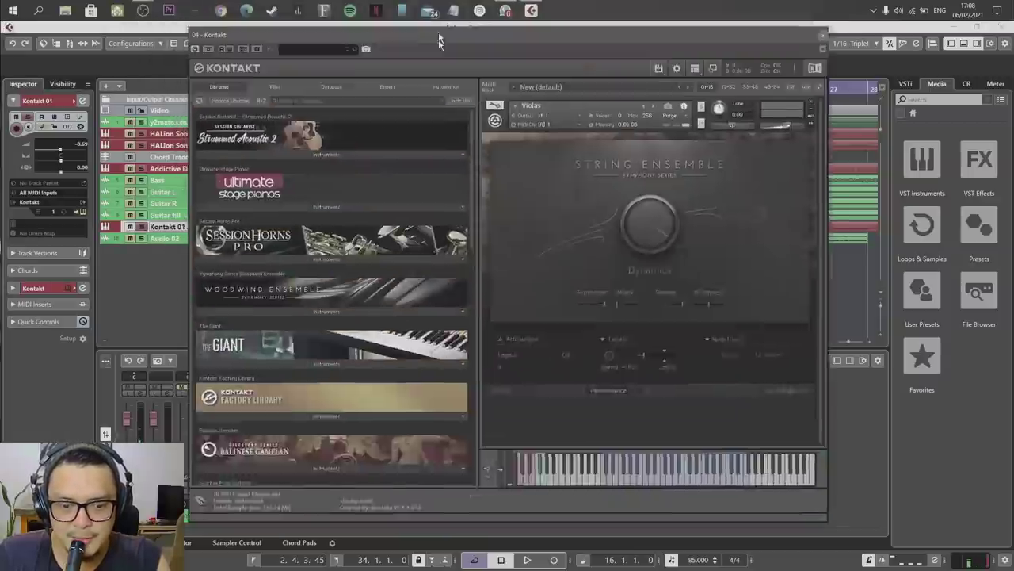
left_click_drag(438, 31, 432, 67)
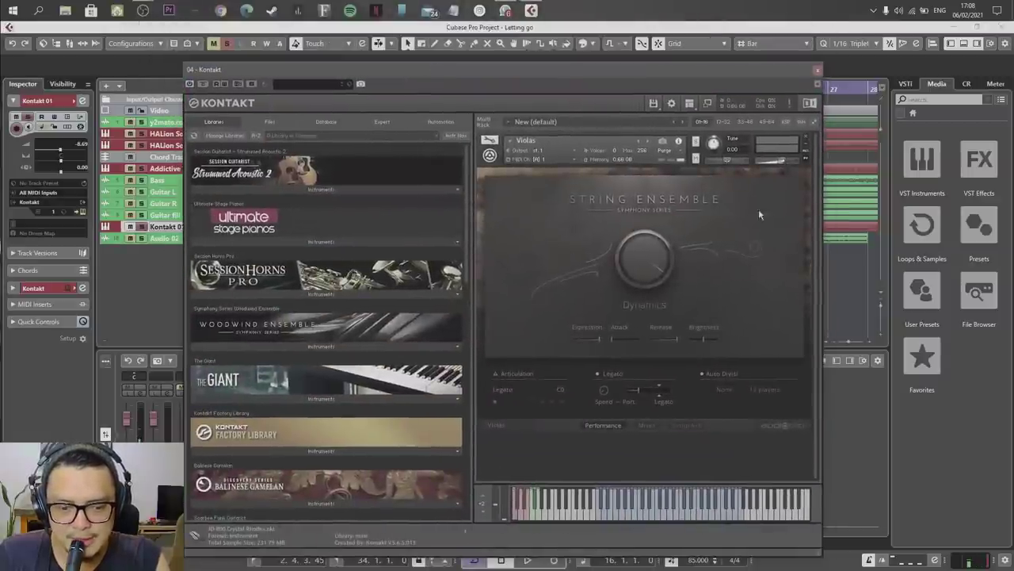
left_click(819, 71)
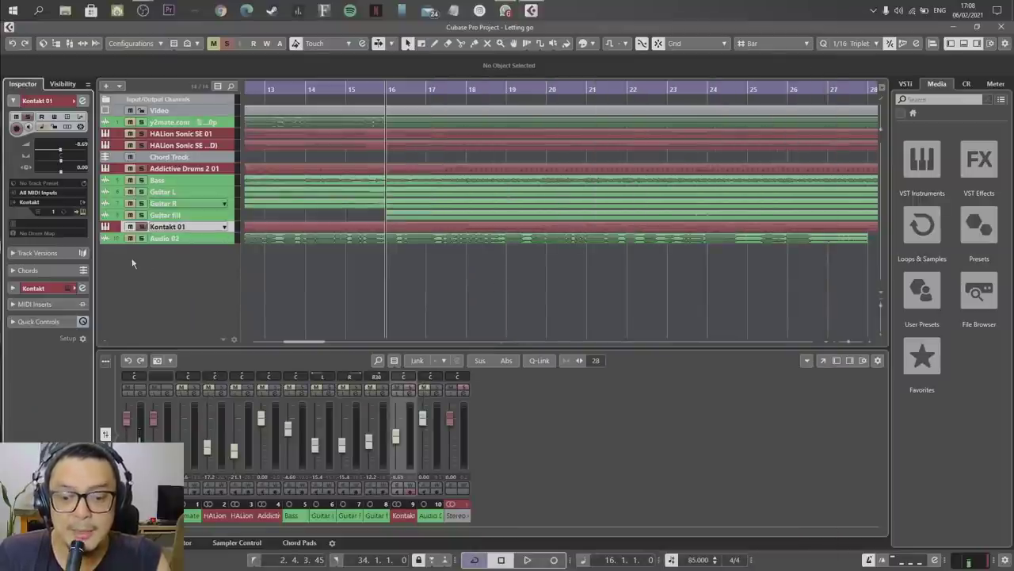
Step: Play the soloed Kontakt 01 strings from bar 16 and release the solo
key("space")
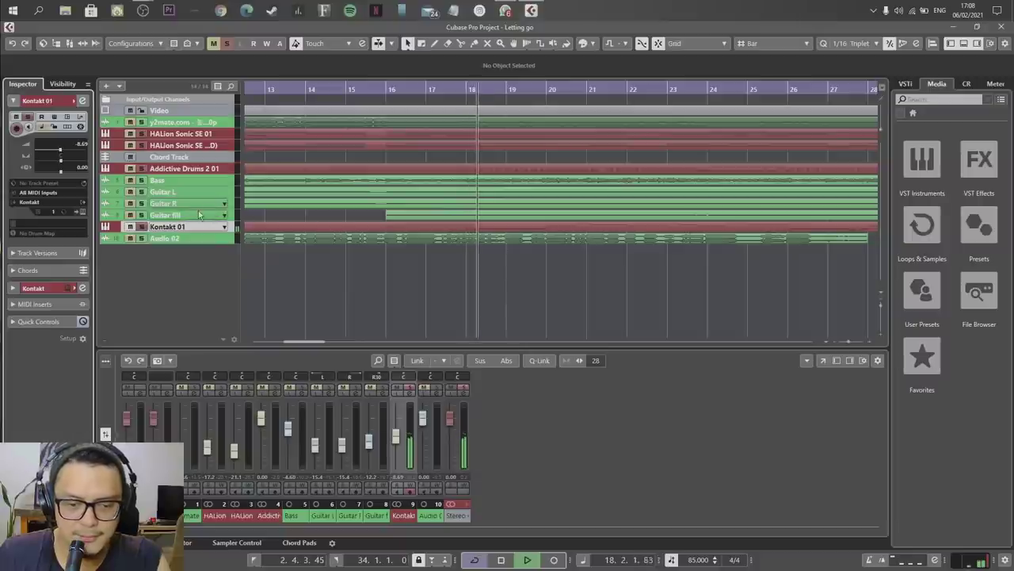
key("space")
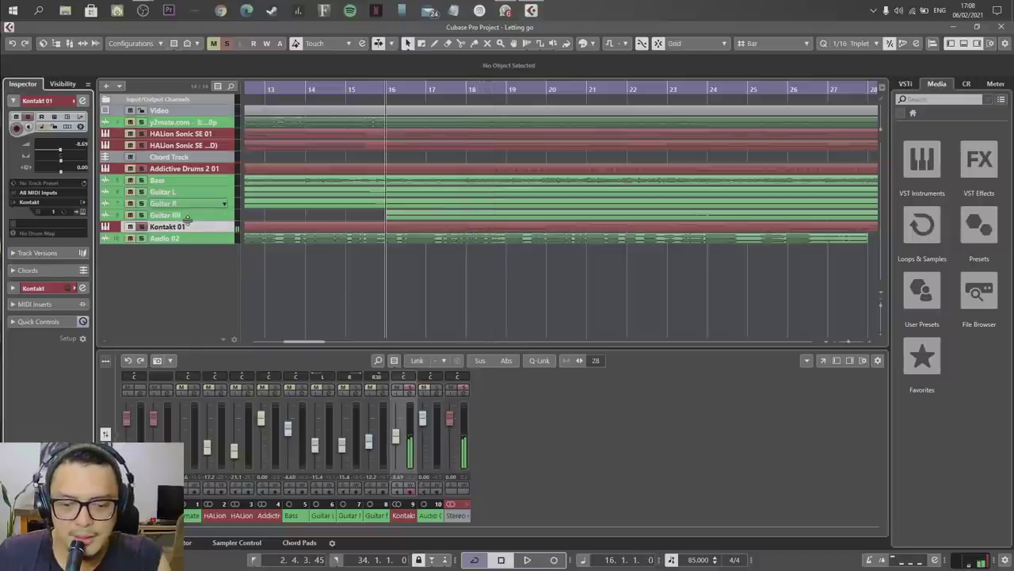
left_click(142, 227)
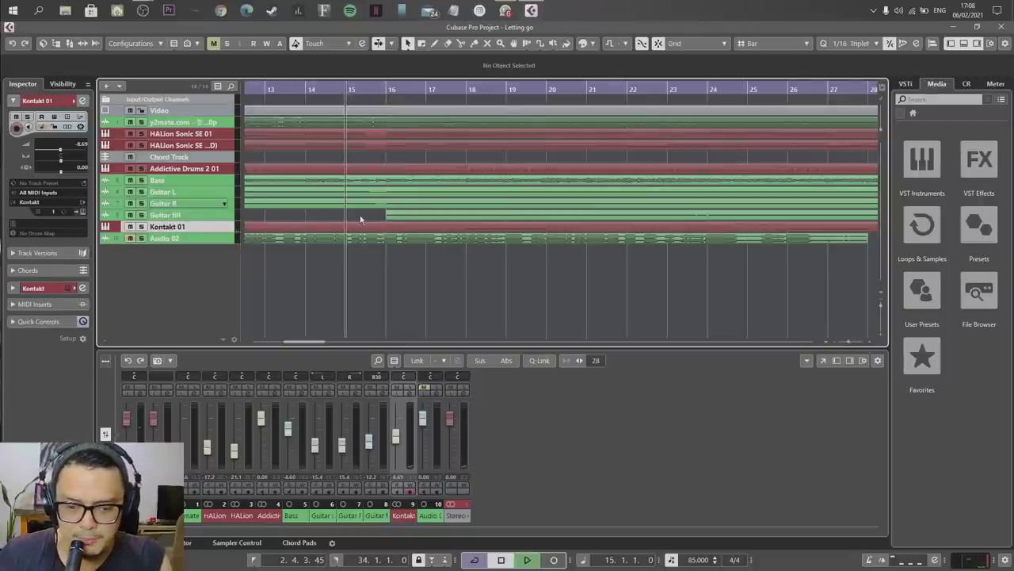
Step: Play the full mix from bar 15, hide the right and lower zones, and enlarge the track heights in the project view
key("space")
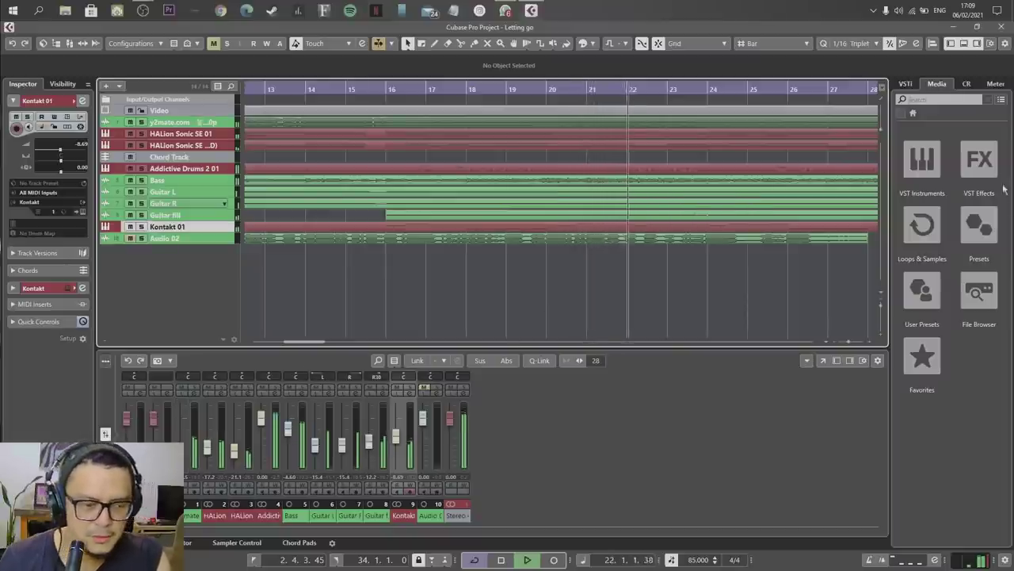
left_click(976, 43)
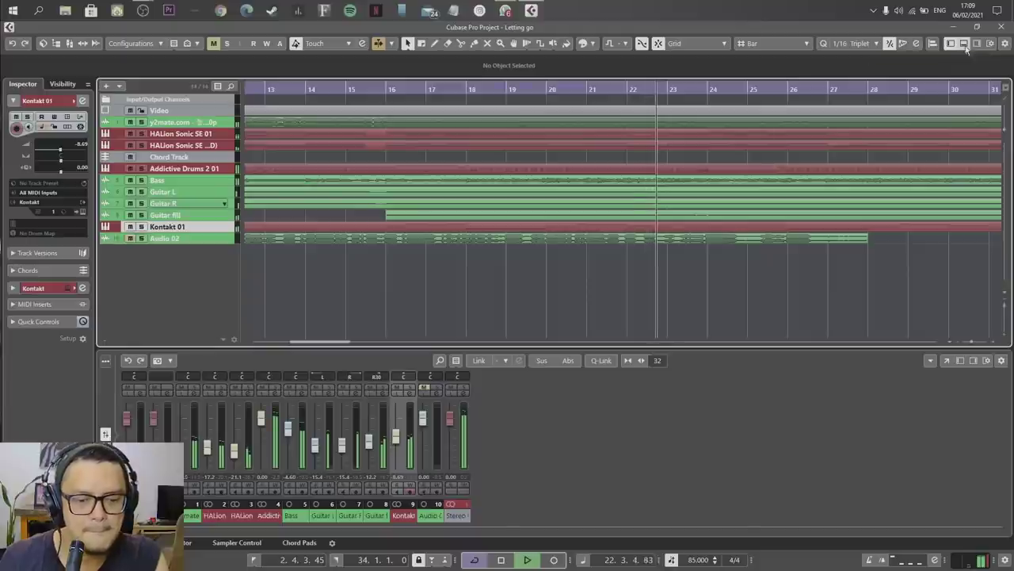
left_click(963, 44)
key("shift+f")
key("shift+h")
scroll(368, 436, "down", 2)
scroll(396, 440, "up", 4)
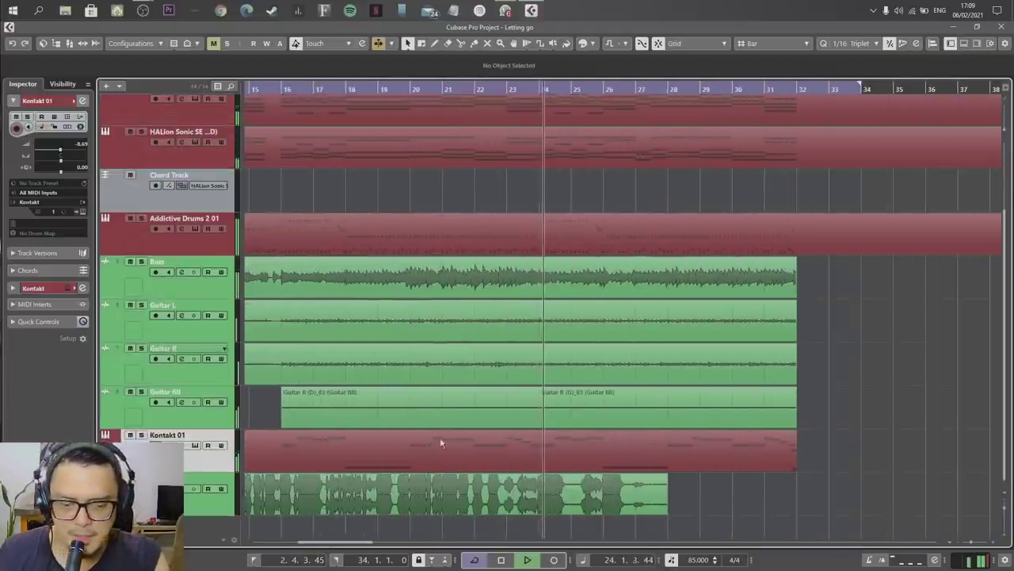
Step: Play the full mix from bar 23 past the end of the parts at bar 32, and zoom out to the whole arrangement
key("space")
left_click(508, 89)
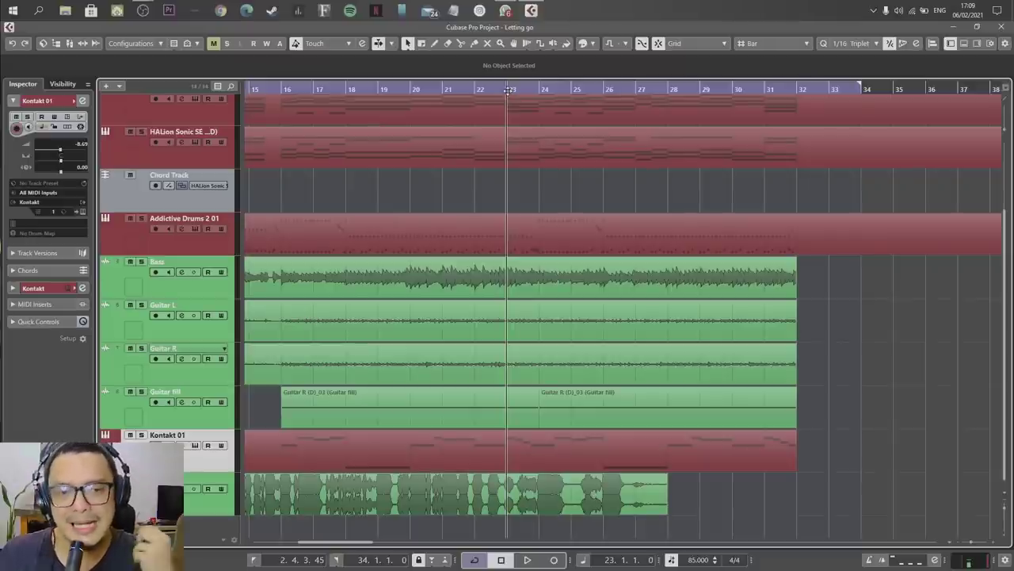
key("space")
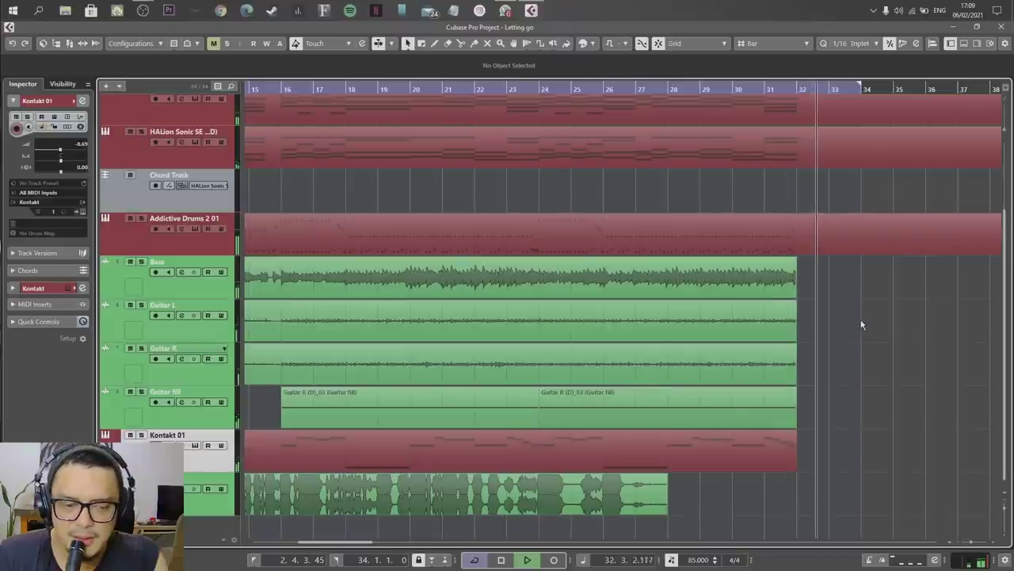
key("space")
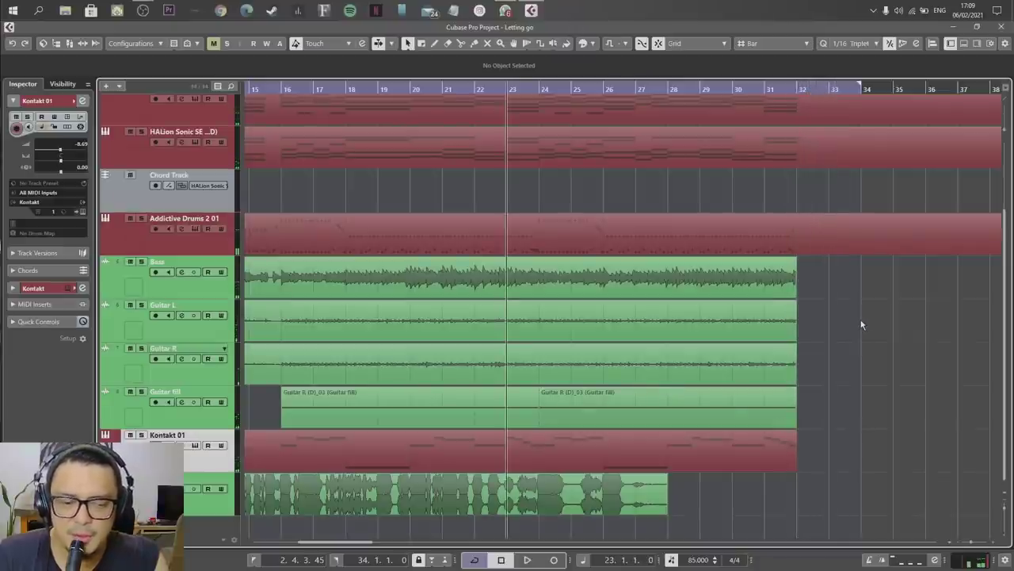
key("g")
key("g")
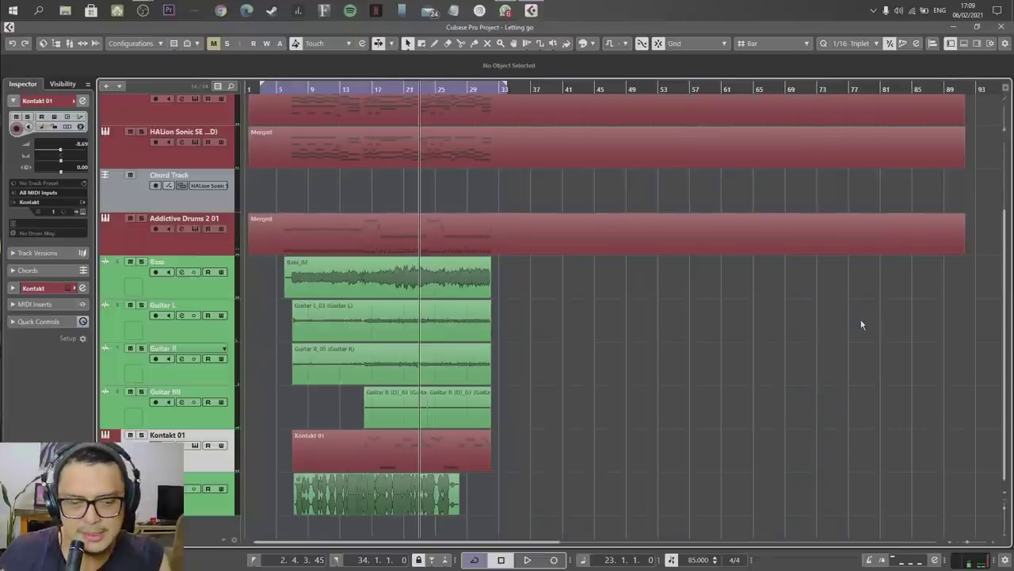